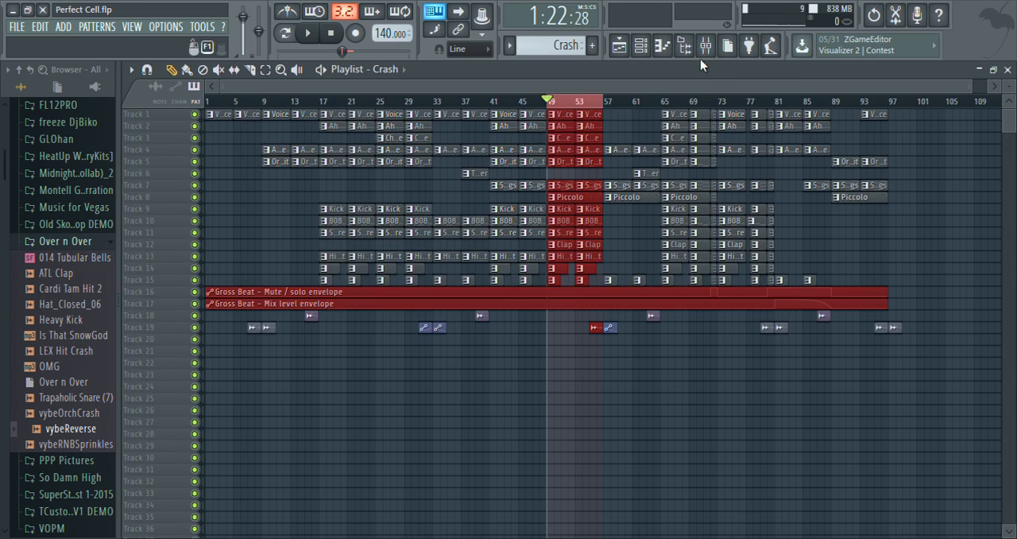
Remove Edison from slot 3 of the Master mixer track and return to the playlist.
left_click(705, 46)
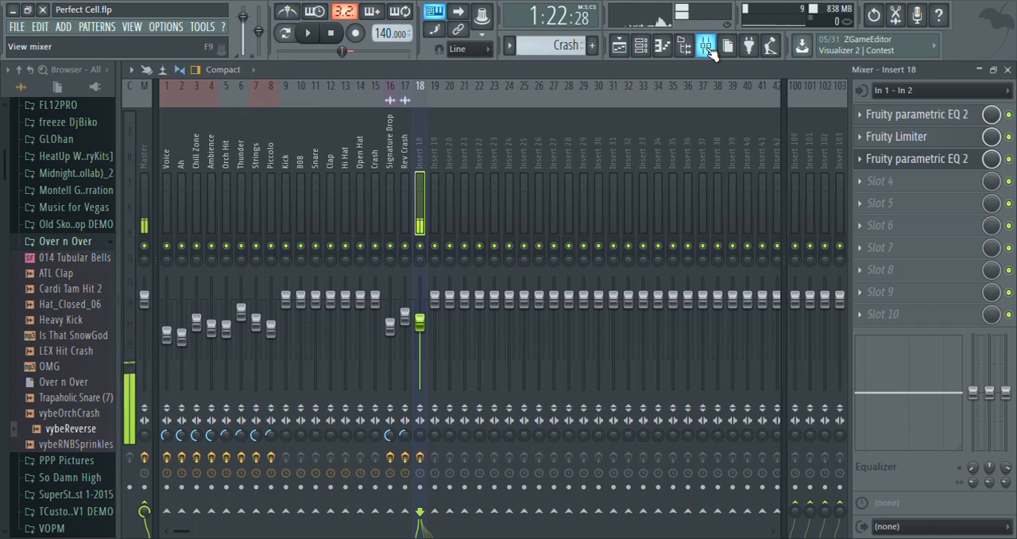
left_click(148, 152)
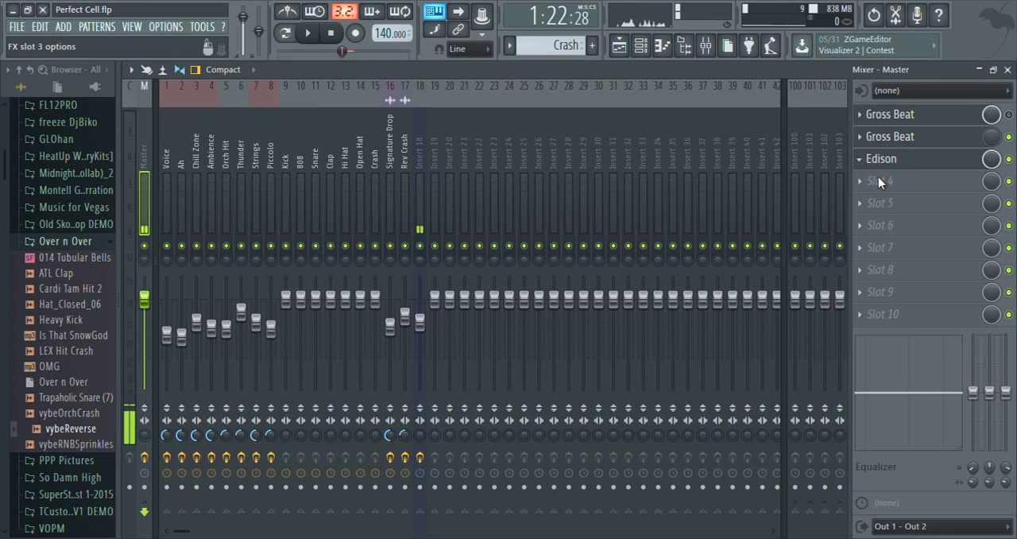
left_click(714, 86)
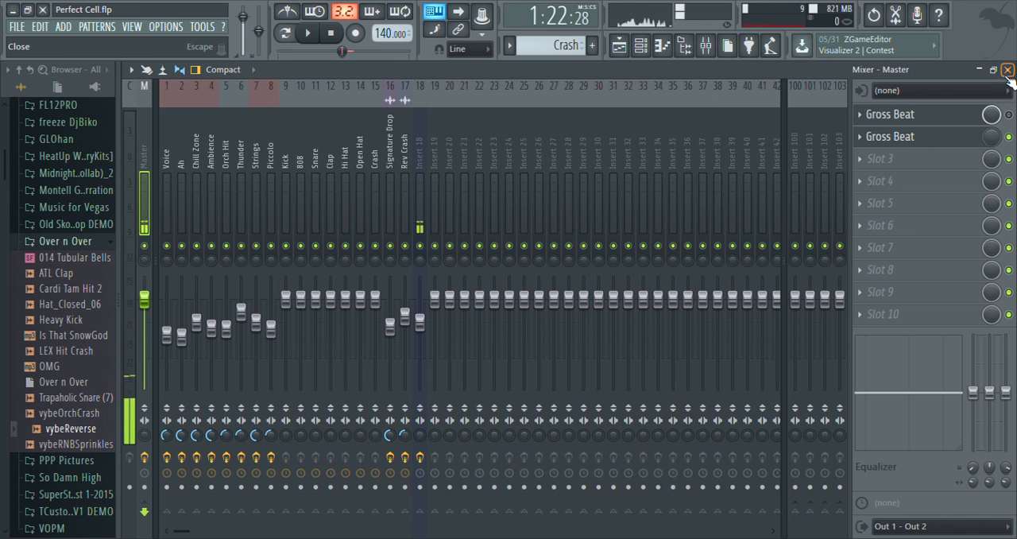
key("F5")
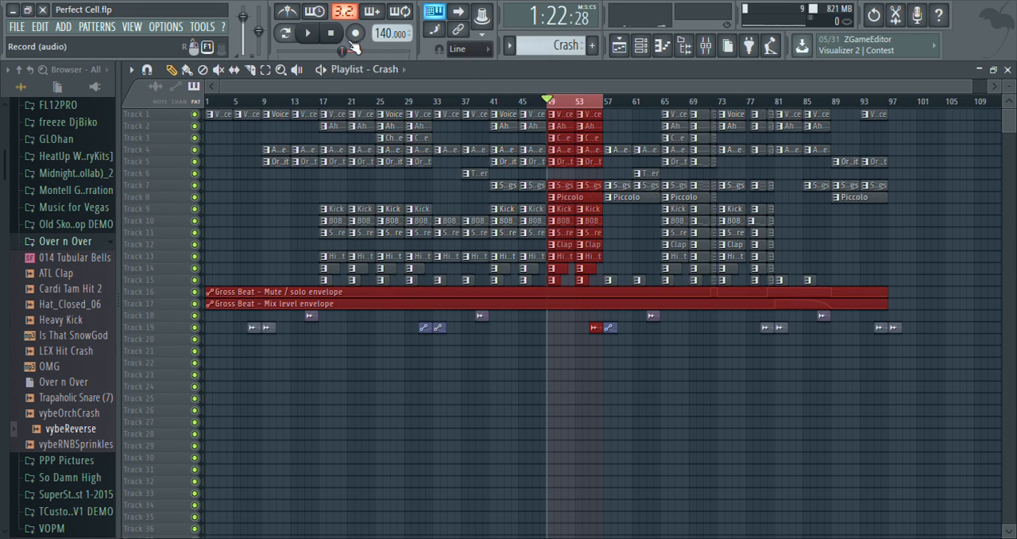
Play the selected playlist section, check the track levels in the mixer, and stop playback.
left_click(313, 36)
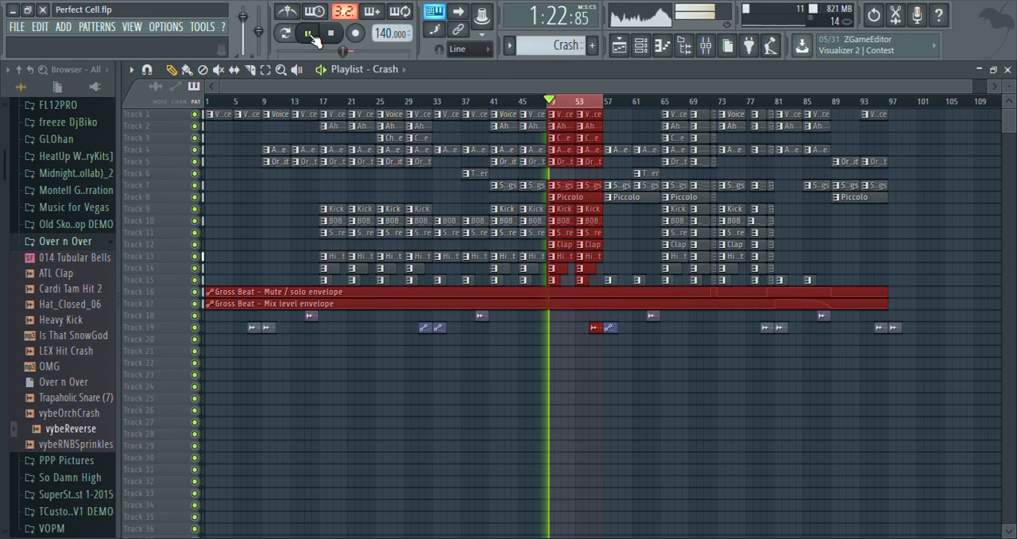
left_click(714, 49)
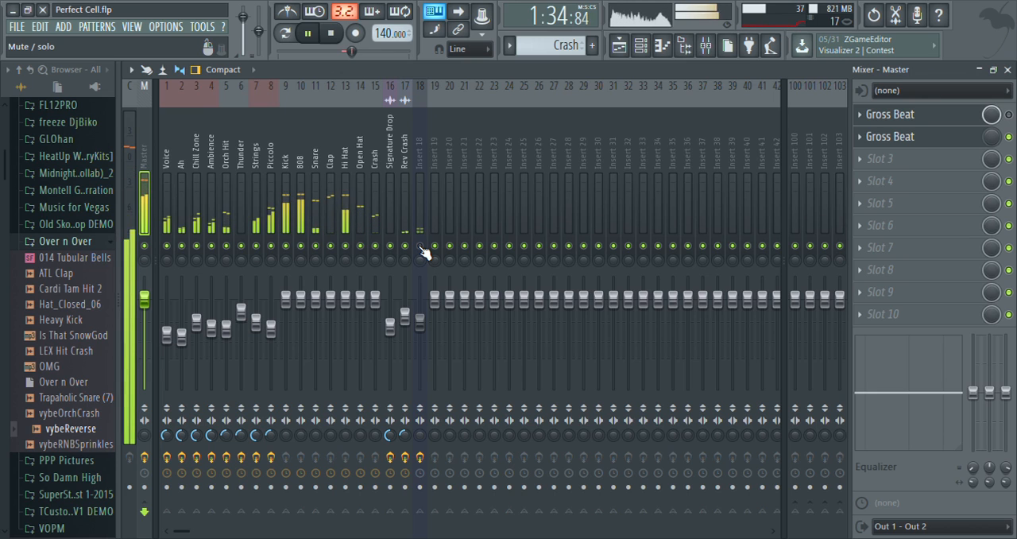
key("space")
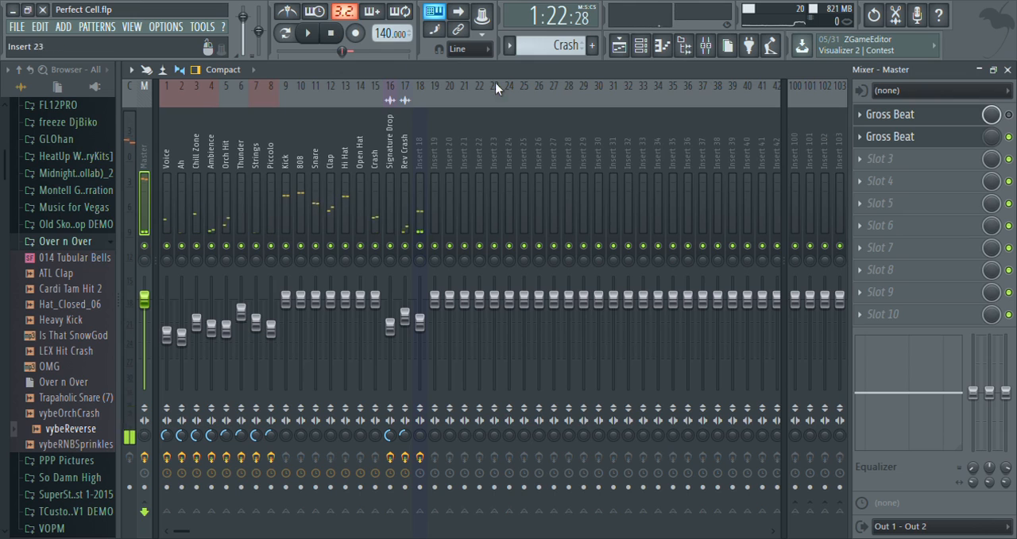
Load Fruity parametric EQ 2 in slot 3 of the Master track and lower its main level to -6 dB.
left_click(869, 230)
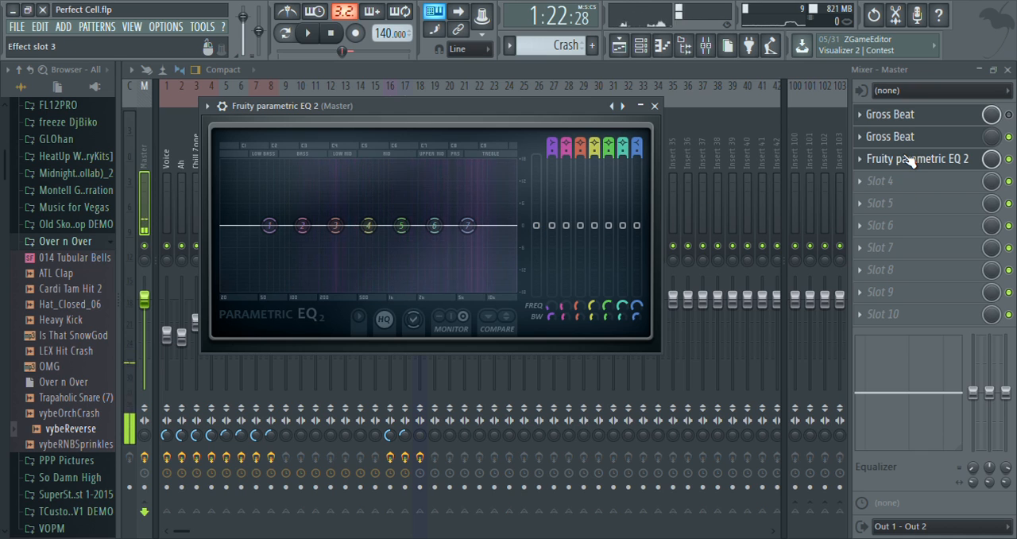
left_click_drag(537, 225, 536, 248)
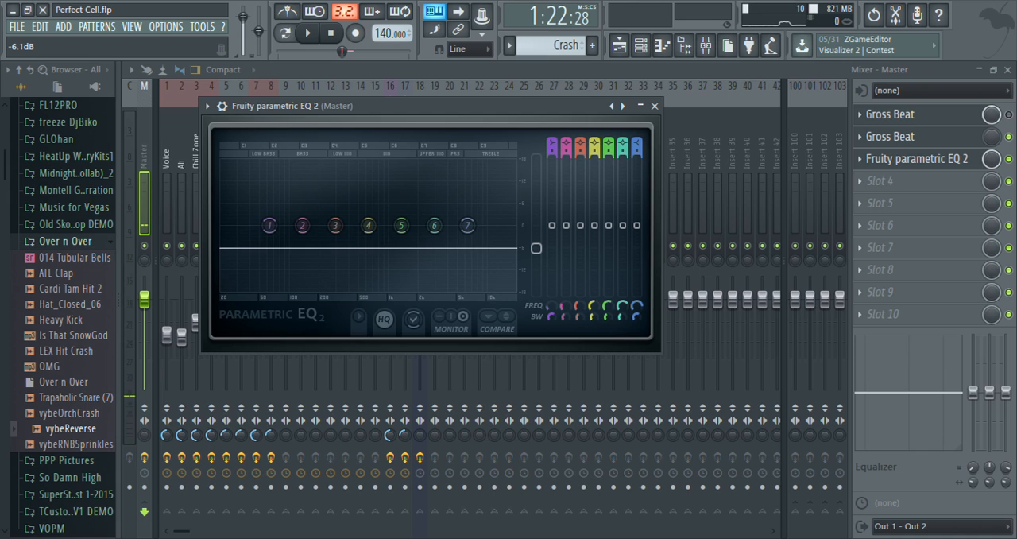
left_click(131, 186)
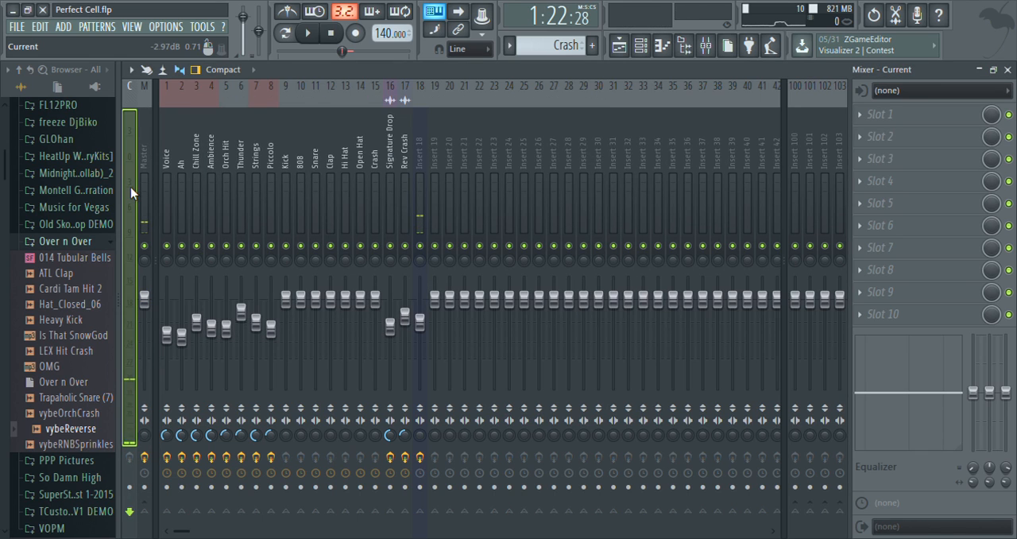
left_click(172, 151)
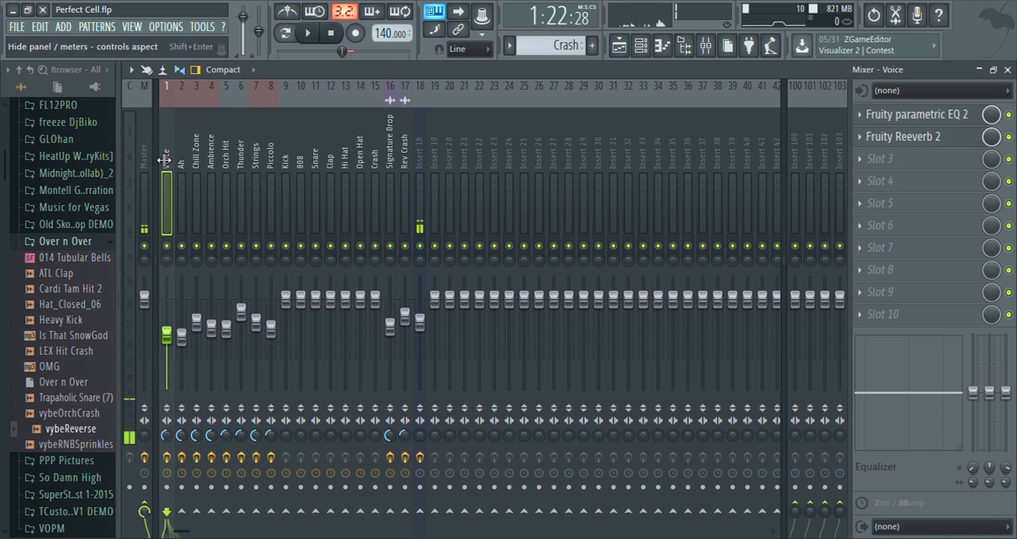
left_click(145, 157)
left_click(958, 159)
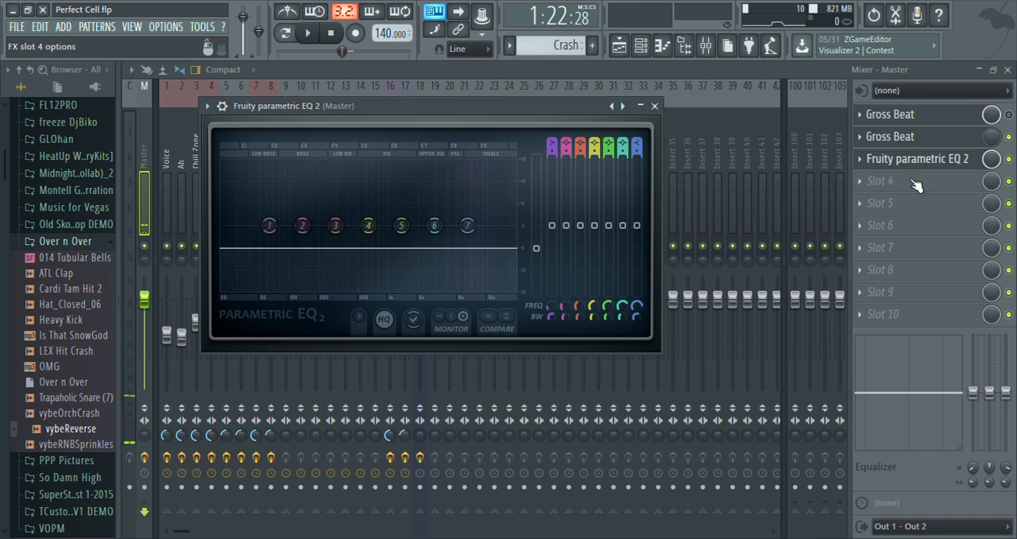
Play the section to check the Master level through the slot 3 EQ, stop playback, and close the EQ window.
key("space")
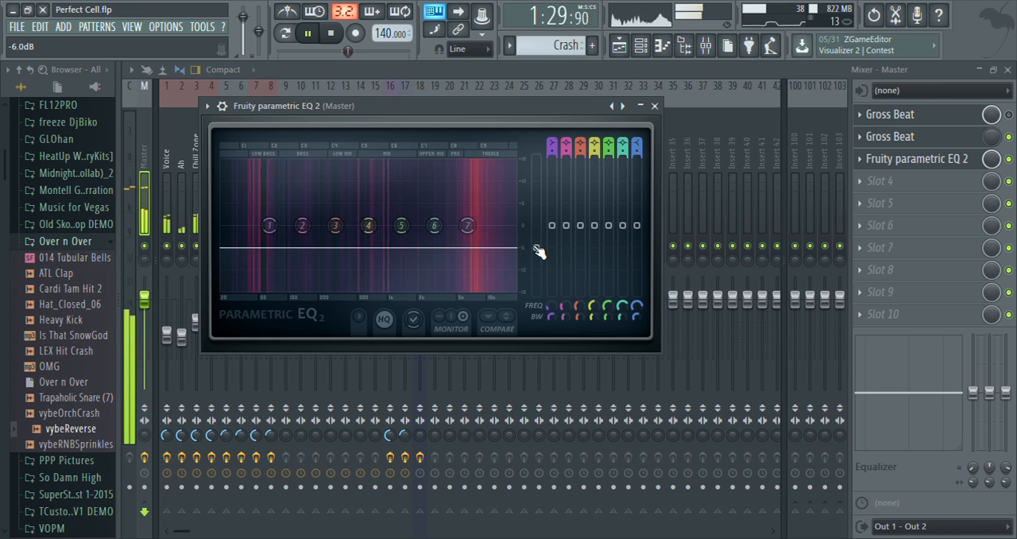
key("space")
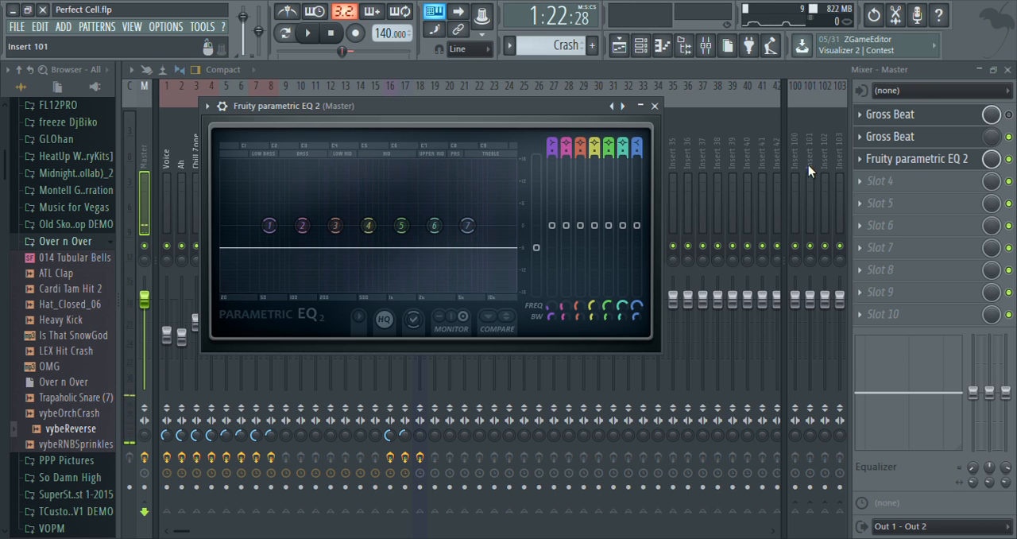
left_click(909, 163)
left_click(908, 163)
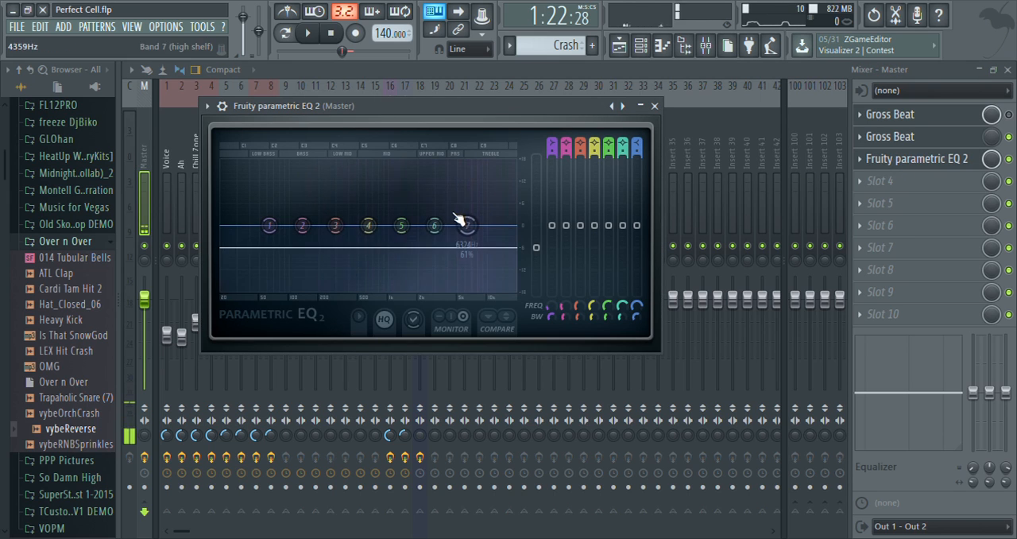
left_click(940, 159)
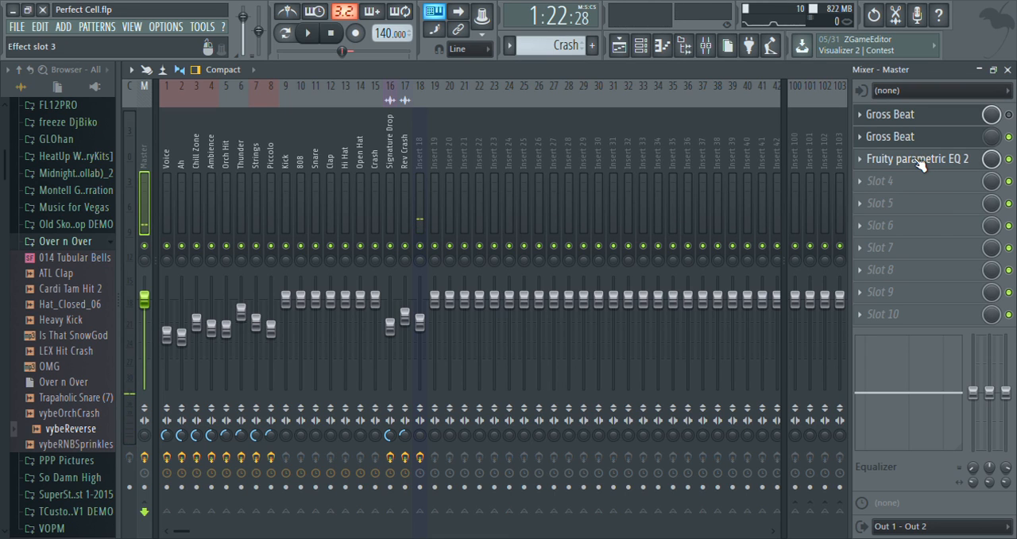
Rename the EQ in slot 3 of the Master track as Volume Ctrl.
left_click(928, 168)
left_click(929, 168)
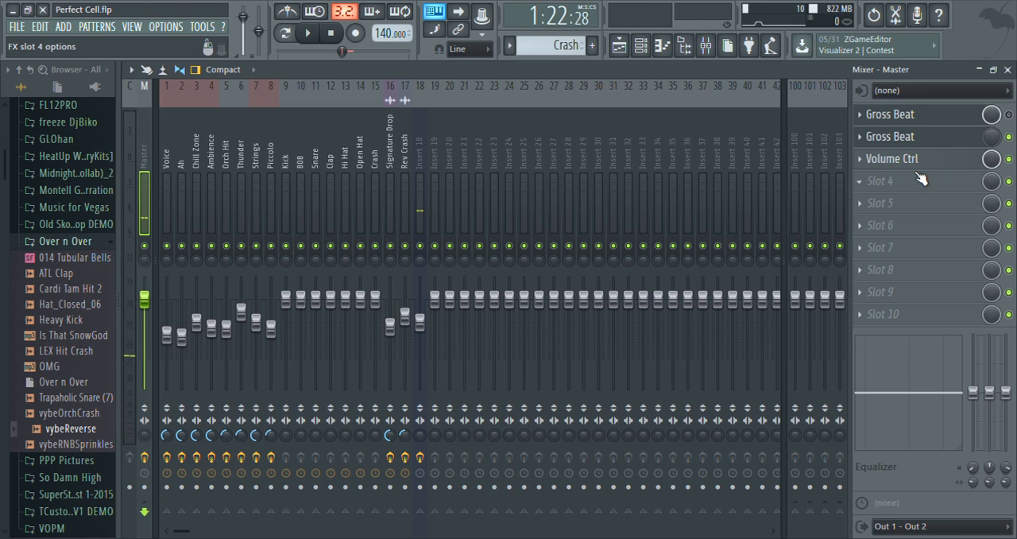
left_click(928, 165)
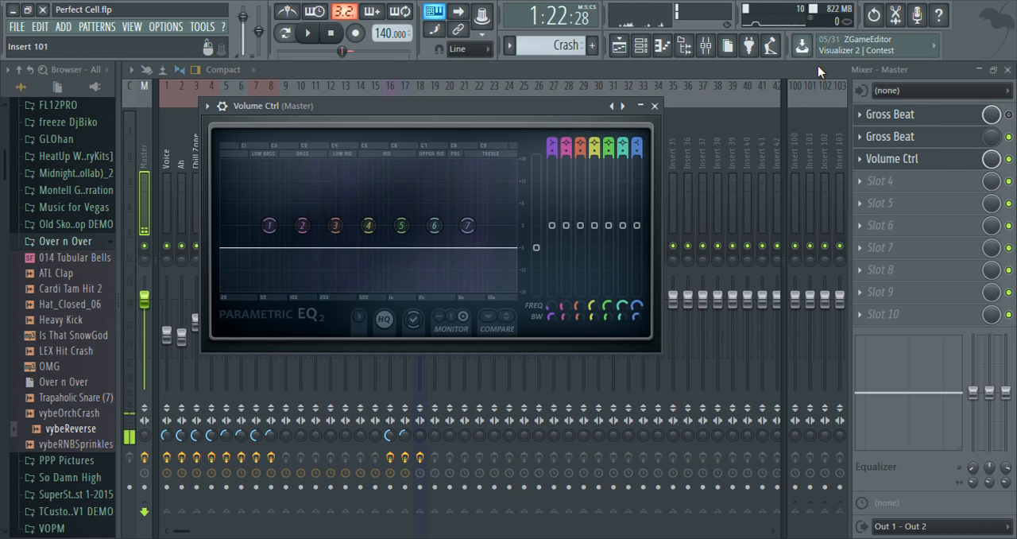
left_click(908, 156)
Load Fruity parametric EQ 2 in slot 4 of the Master track and cut the lows below about 40 Hz and highs above about 18 kHz.
left_click(866, 225)
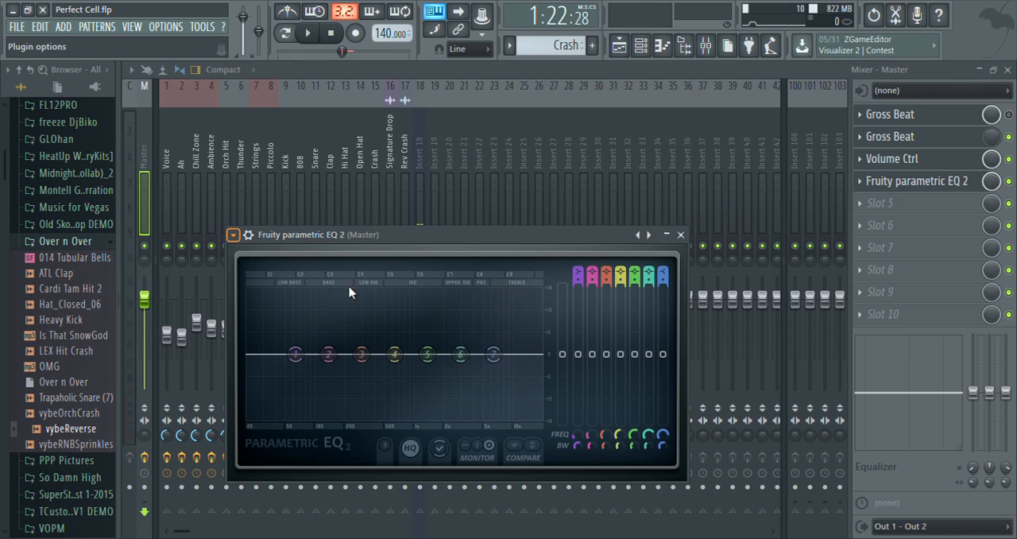
left_click(475, 364)
left_click_drag(512, 234, 583, 133)
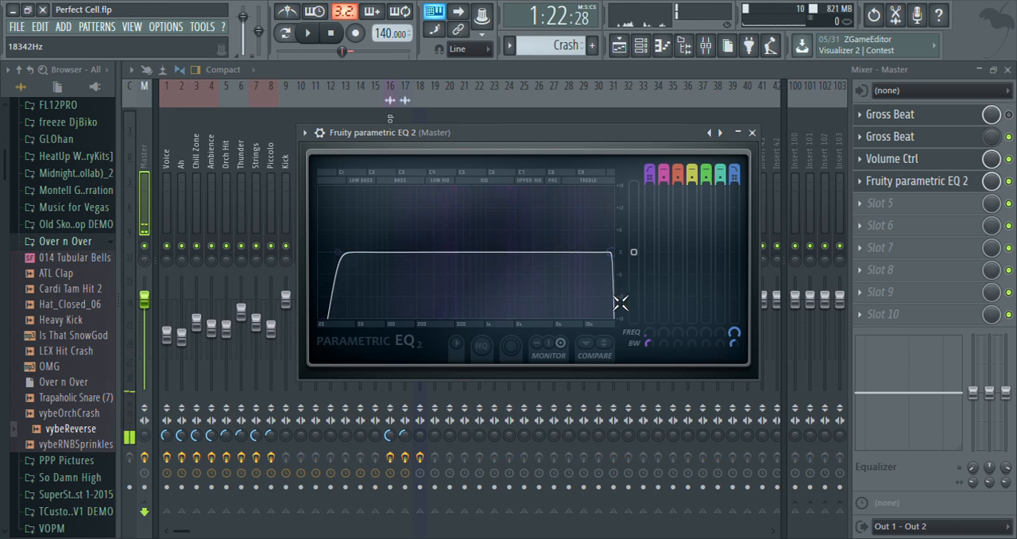
left_click(752, 132)
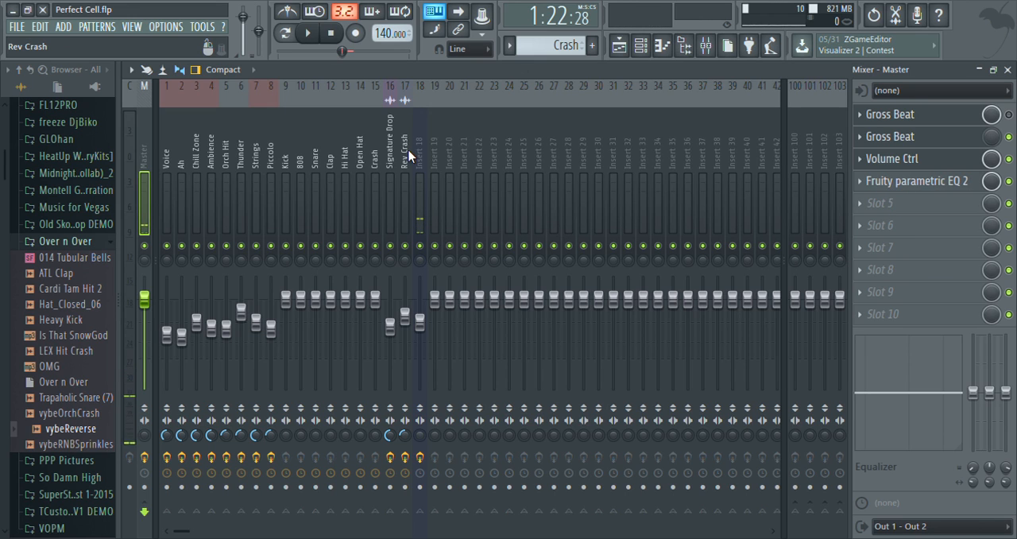
Rename the EQ in slot 4 of the Master track as 40Hz + 18kHz Cut.
mouse_move(180, 146)
left_mouse_down()
mouse_move(410, 152)
mouse_move(157, 144)
left_mouse_up()
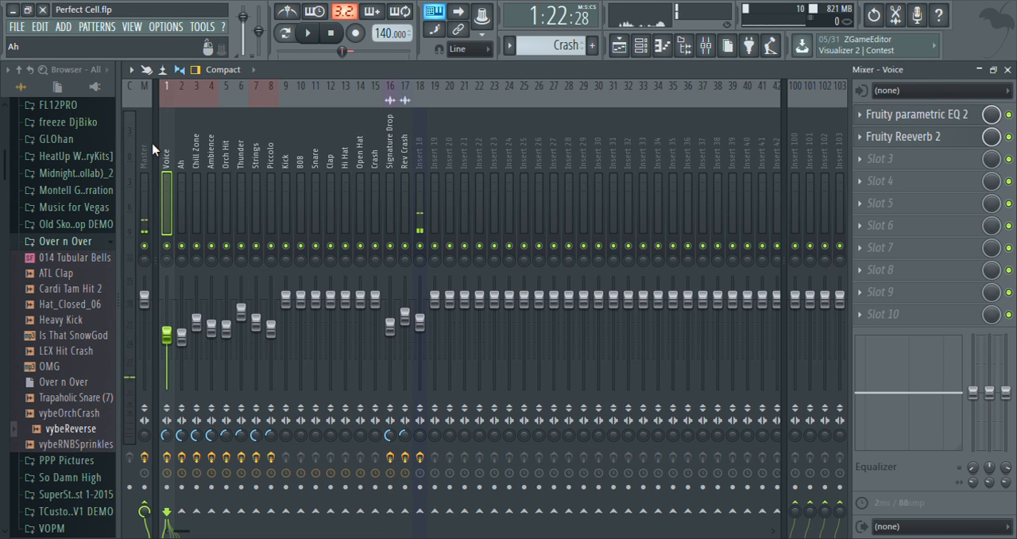
left_click(147, 151)
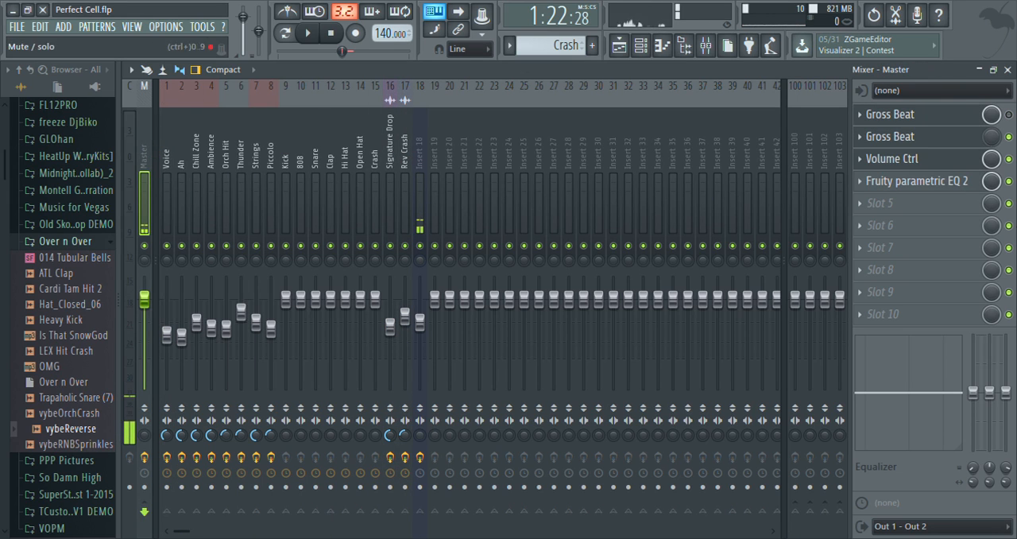
left_click(946, 184)
left_click(945, 184)
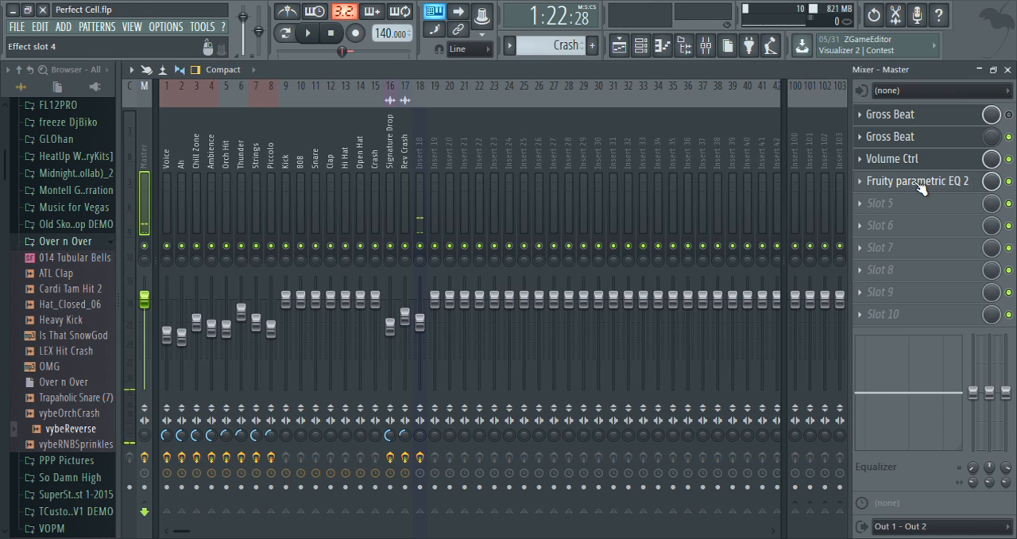
left_click(920, 186)
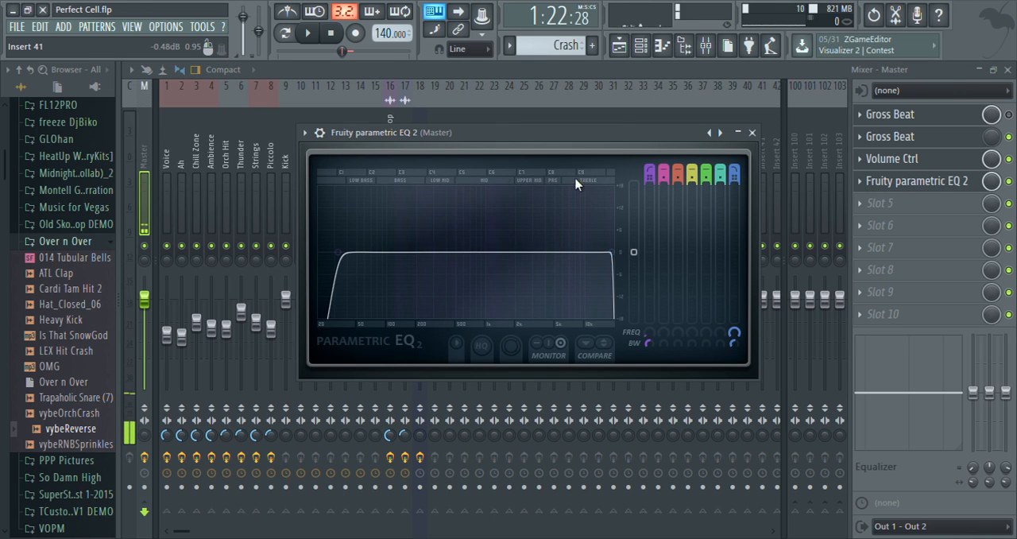
left_click(940, 190)
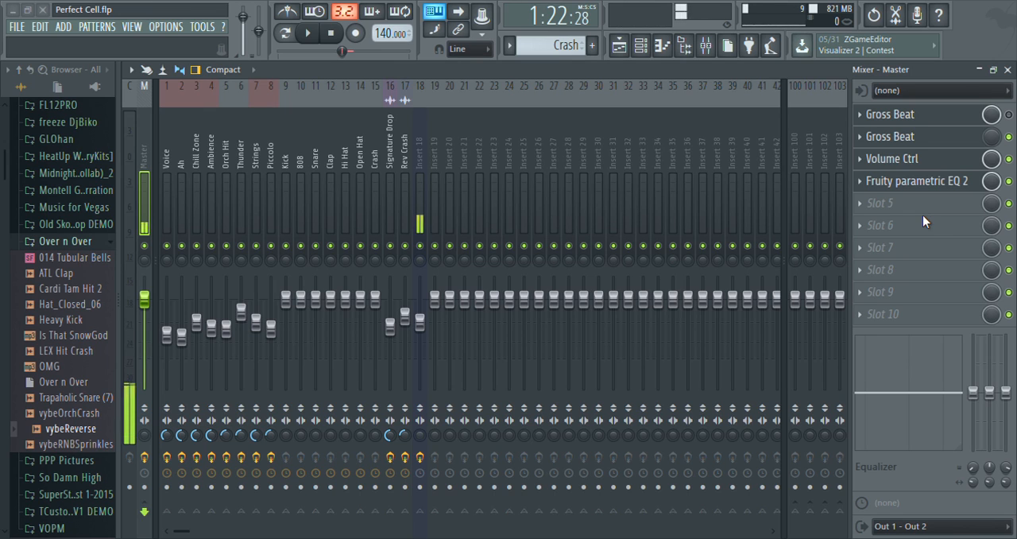
key("Return")
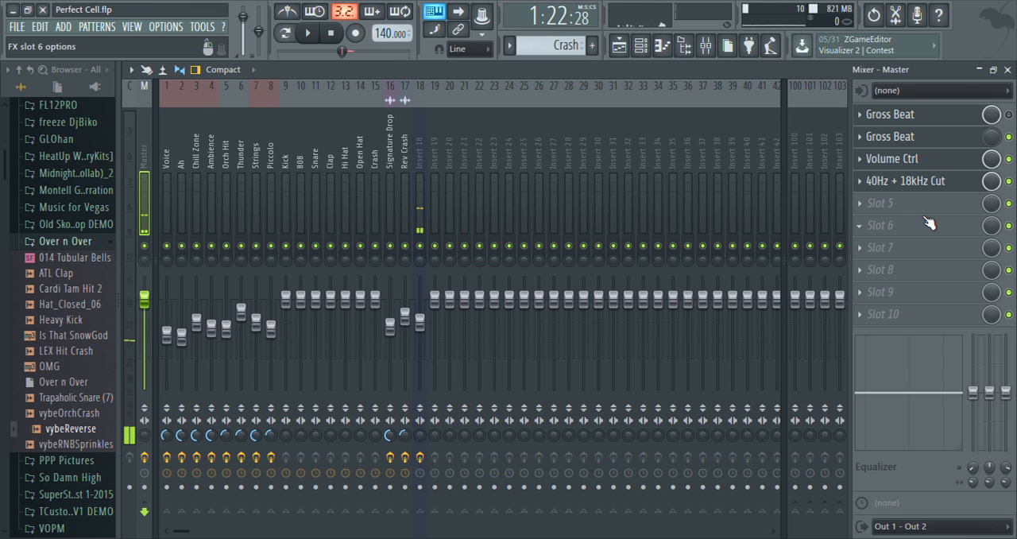
Review the 40Hz + 18kHz Cut curve and compare playback with that EQ enabled and bypassed, leaving it enabled.
left_click(926, 180)
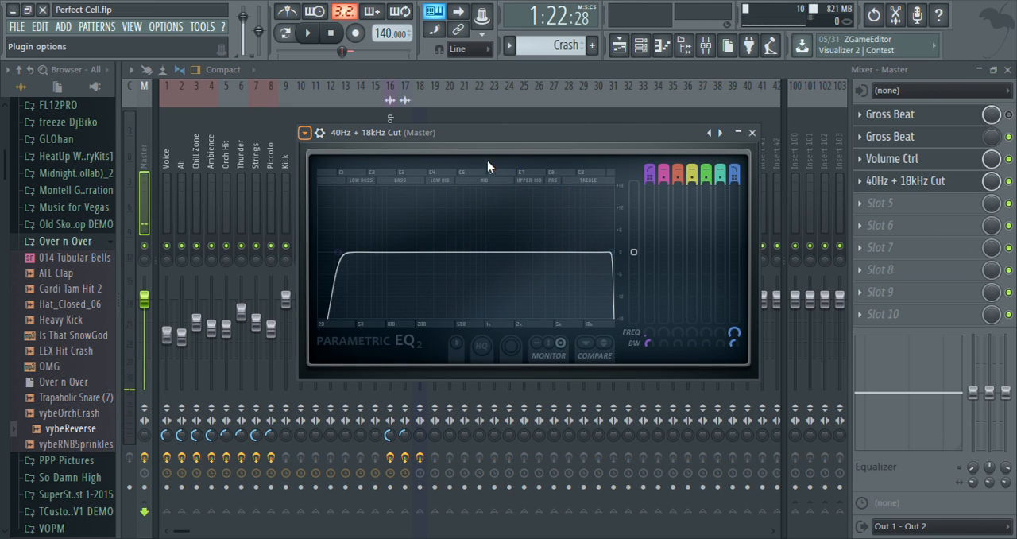
left_click(752, 133)
key("space")
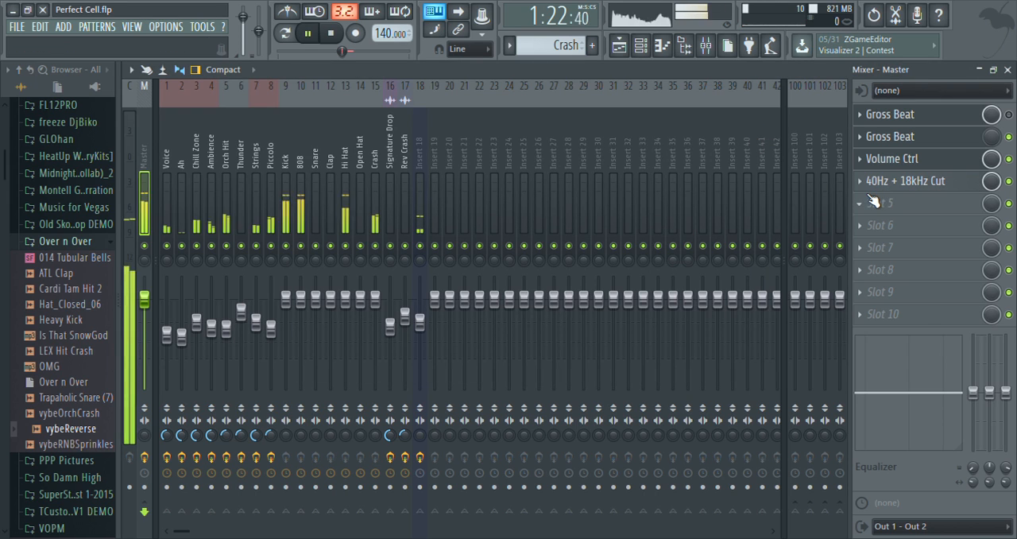
key("space")
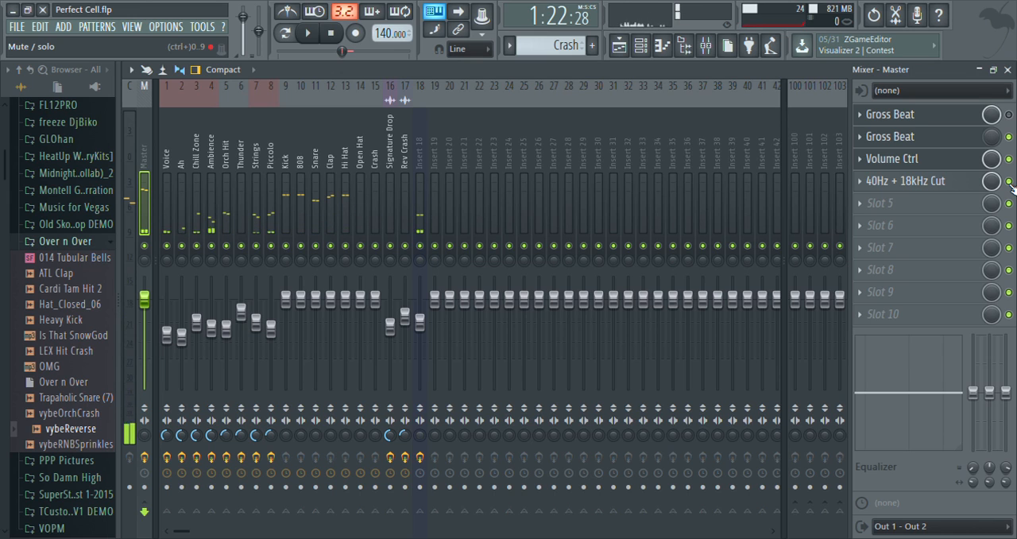
left_click(1009, 181)
key("space")
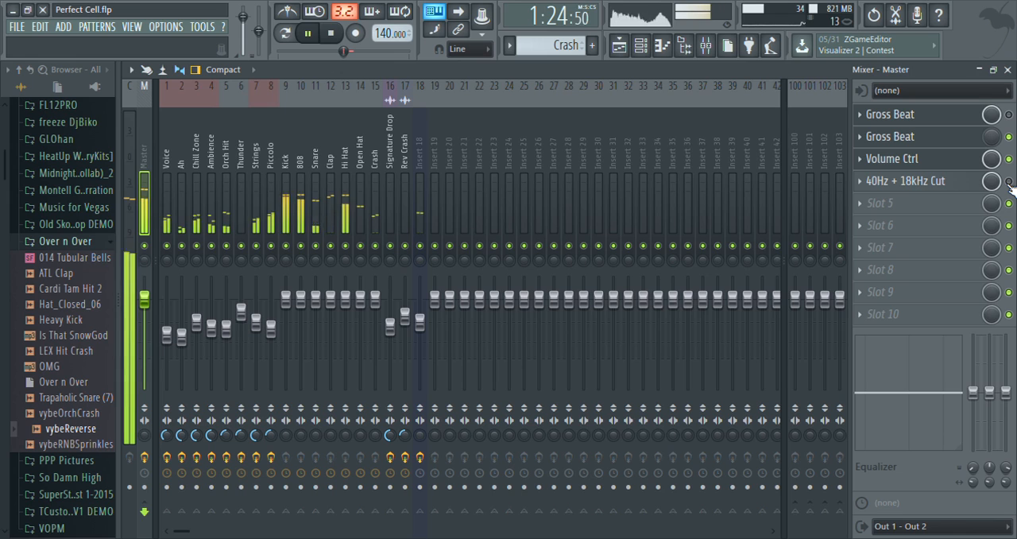
left_click(1009, 181)
key("space")
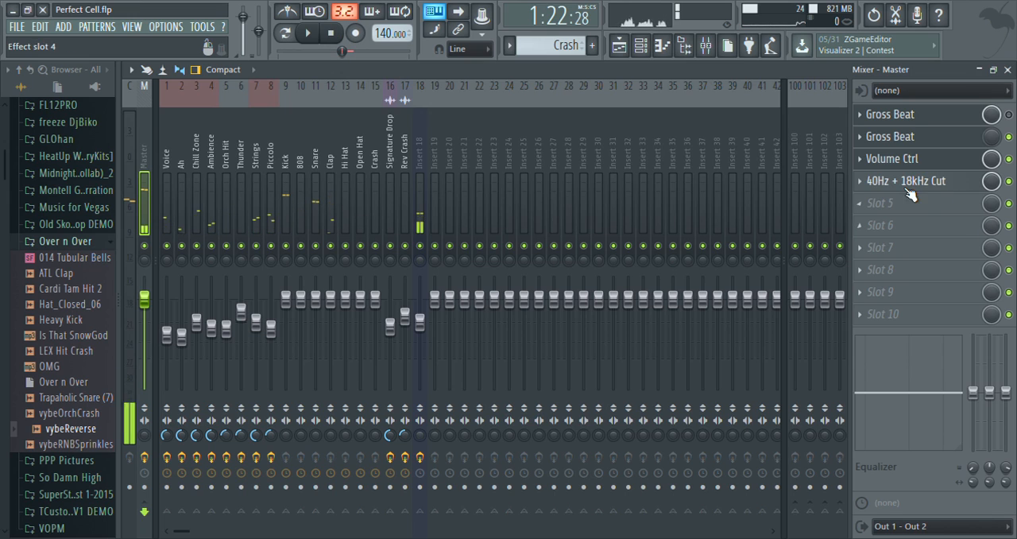
Load Fruity parametric EQ 2 in slot 5 of the Master track, move its window upward, and undo a trial band 1 adjustment.
left_click(849, 229)
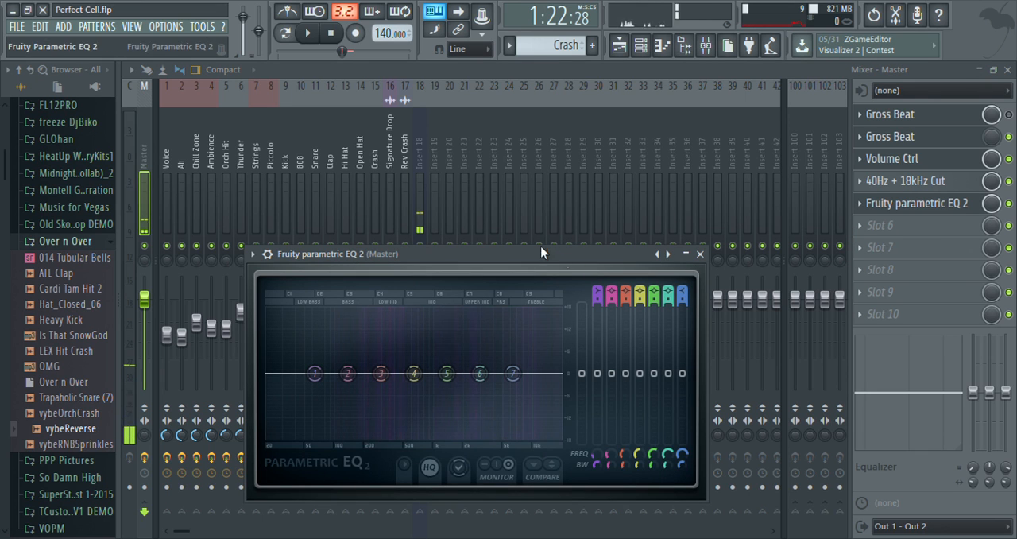
left_click_drag(541, 263, 548, 152)
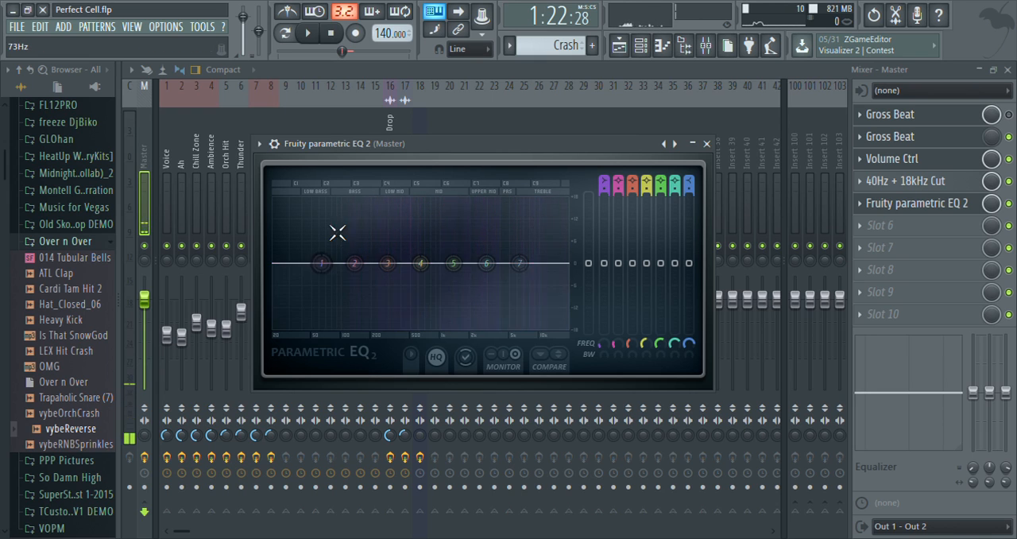
mouse_move(327, 282)
left_mouse_down()
mouse_move(320, 234)
mouse_move(327, 288)
mouse_move(320, 239)
mouse_move(327, 265)
left_mouse_up()
key("ctrl+z")
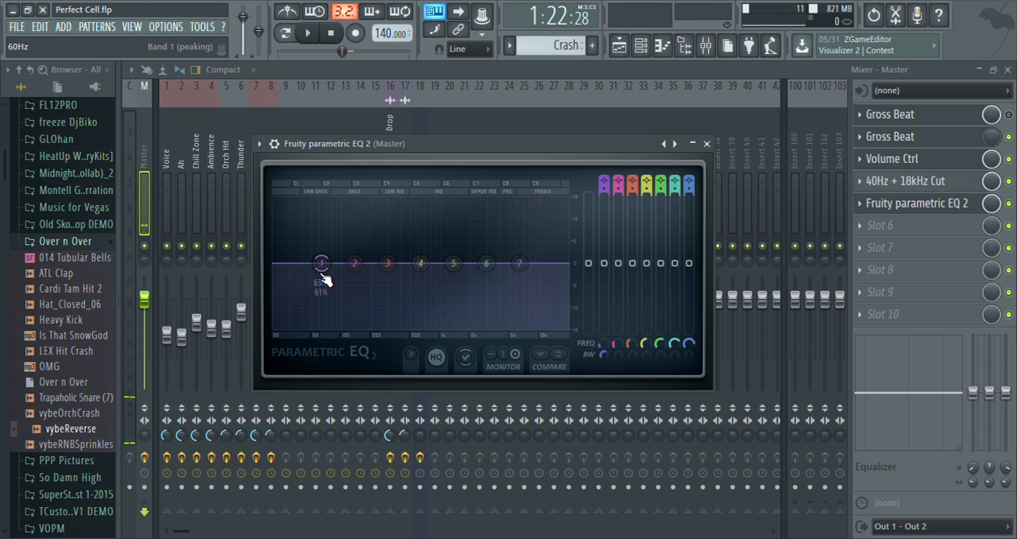
Give band 1 of the slot 5 EQ a narrow 0% width and an 18 dB boost, sweeping it through the low bass.
left_click_drag(322, 263, 324, 200)
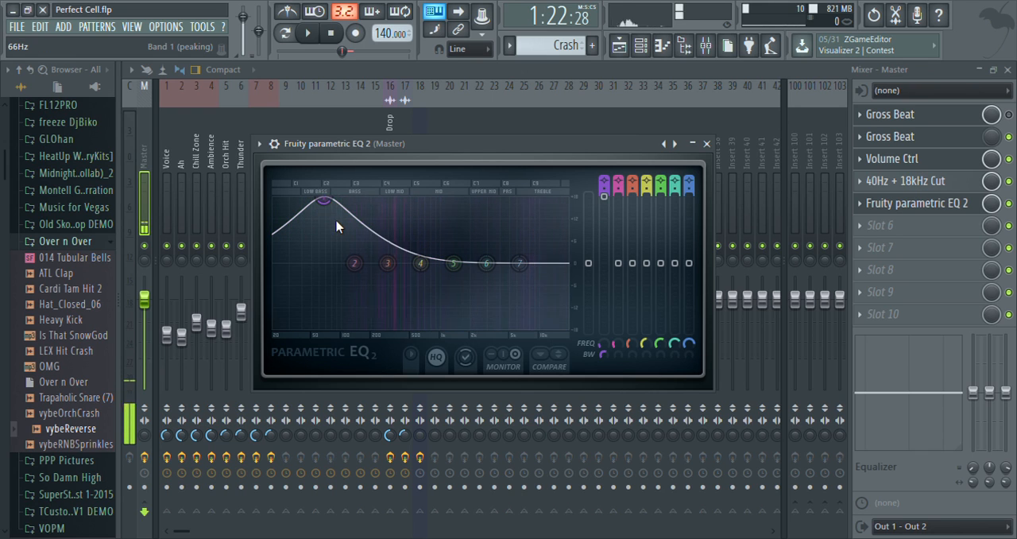
key("ctrl+z")
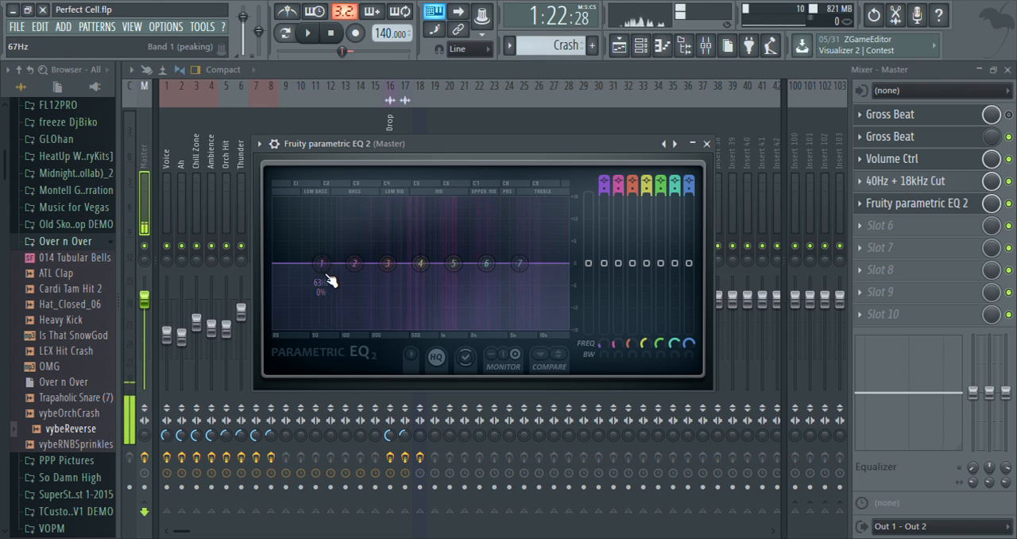
left_click_drag(329, 280, 331, 197)
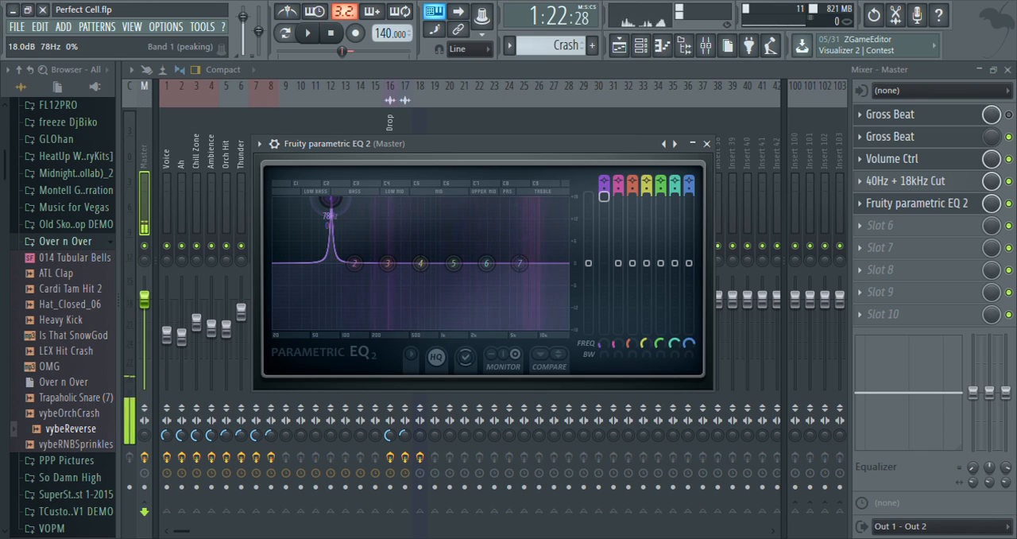
mouse_move(332, 197)
left_mouse_down()
mouse_move(342, 198)
mouse_move(304, 199)
mouse_move(327, 199)
left_mouse_up()
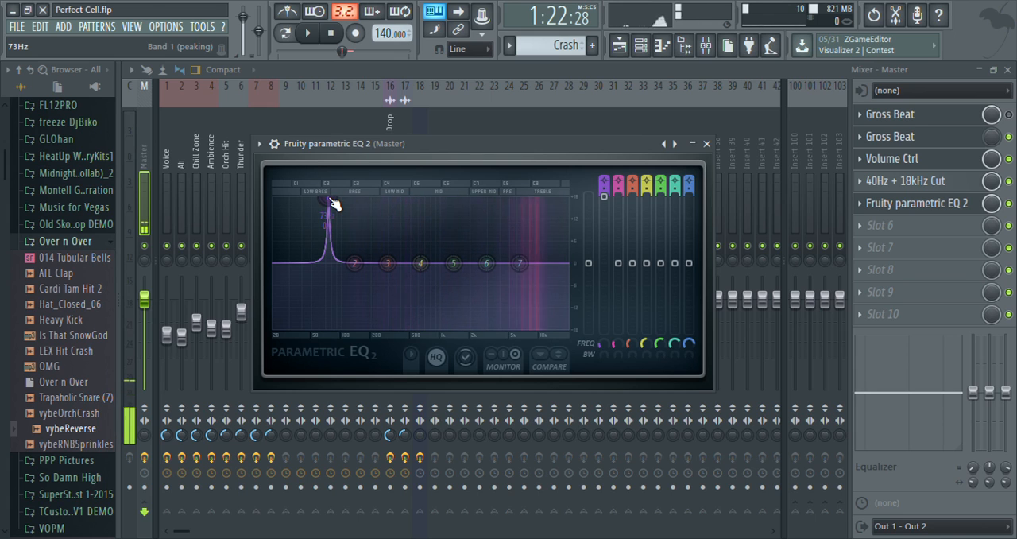
left_click_drag(330, 198, 326, 198)
left_click_drag(407, 143, 635, 126)
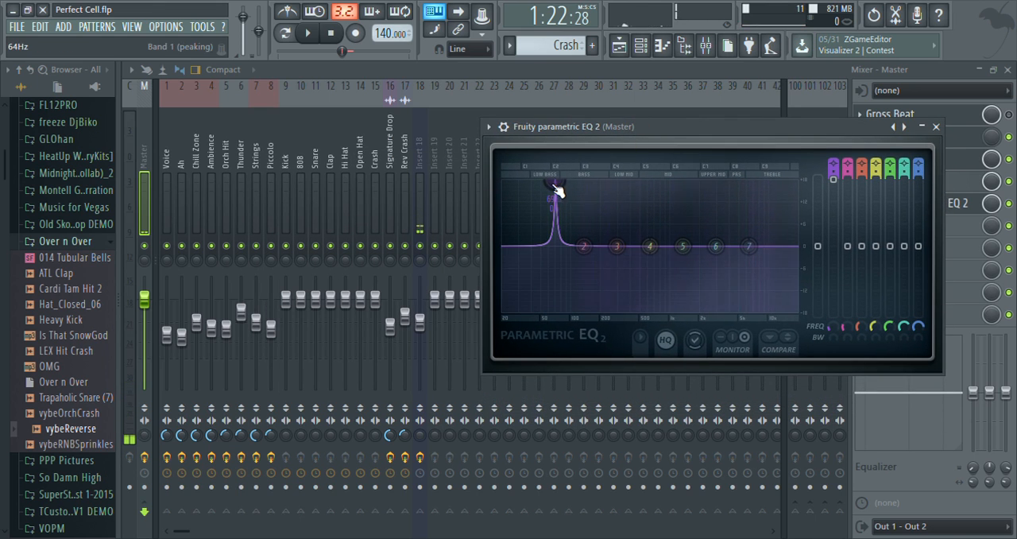
Sweep the boosted band 1 to 49 Hz during playback, and lower its level to about -7.3 dB.
key("space")
left_click_drag(559, 191, 539, 183)
key("space")
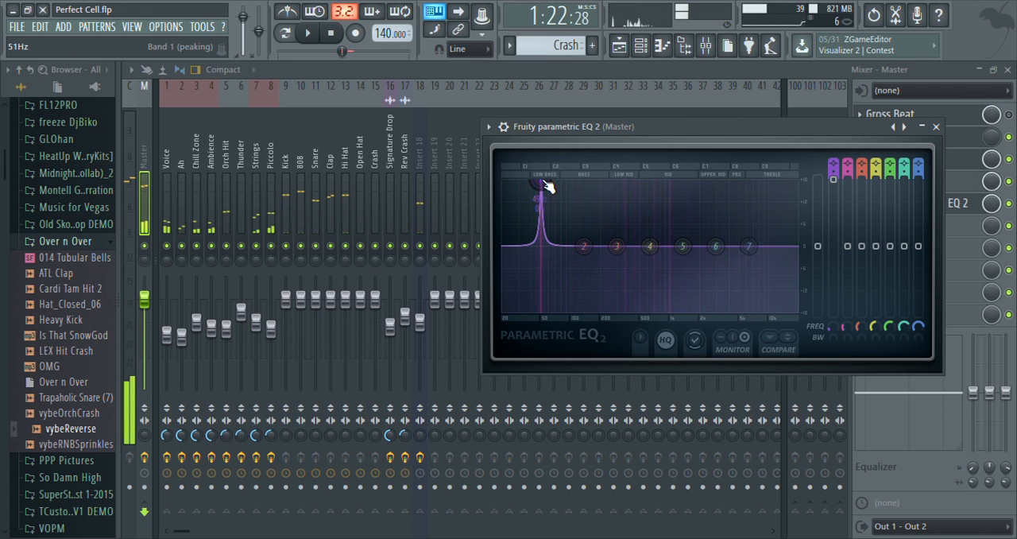
left_click(833, 180)
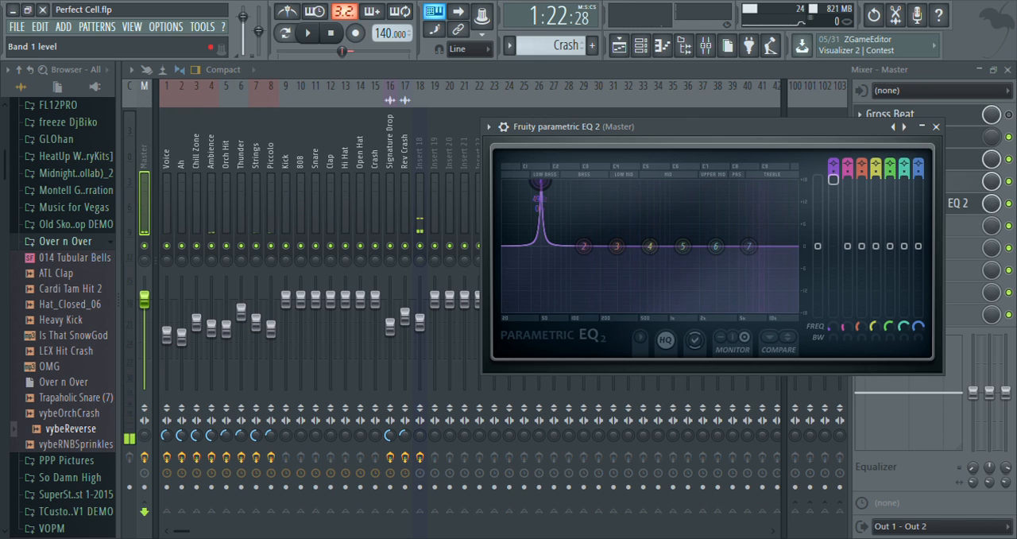
left_click_drag(833, 179, 832, 271)
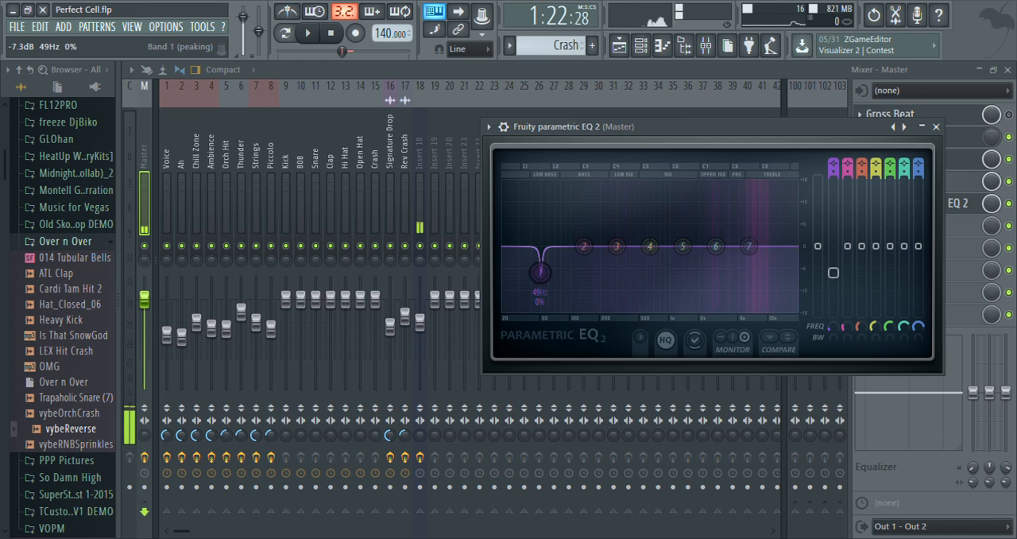
left_click_drag(833, 273, 832, 272)
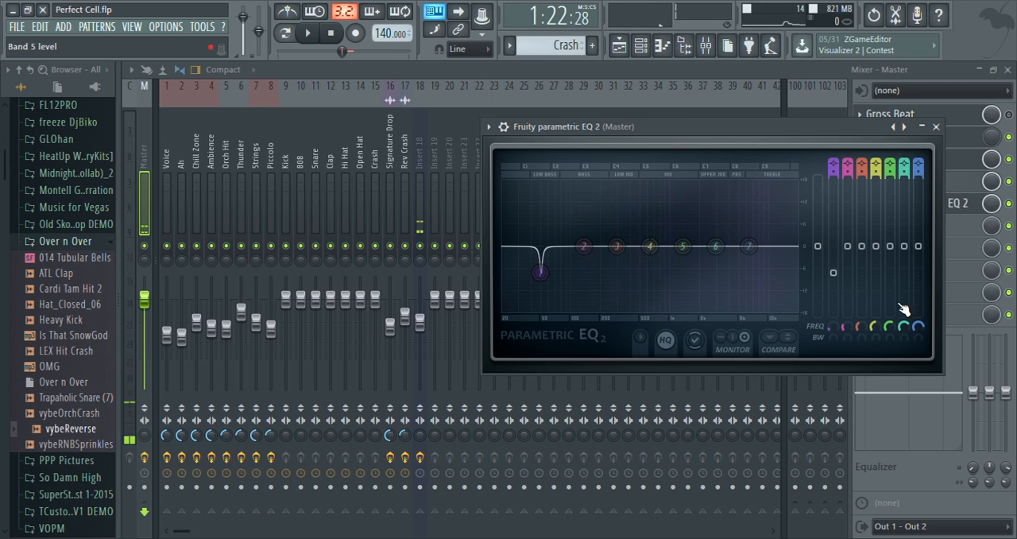
Place a narrow boost on band 2 at about 107 Hz, and lower it to about -6.6 dB during playback.
left_click_drag(584, 246, 574, 185)
key("space")
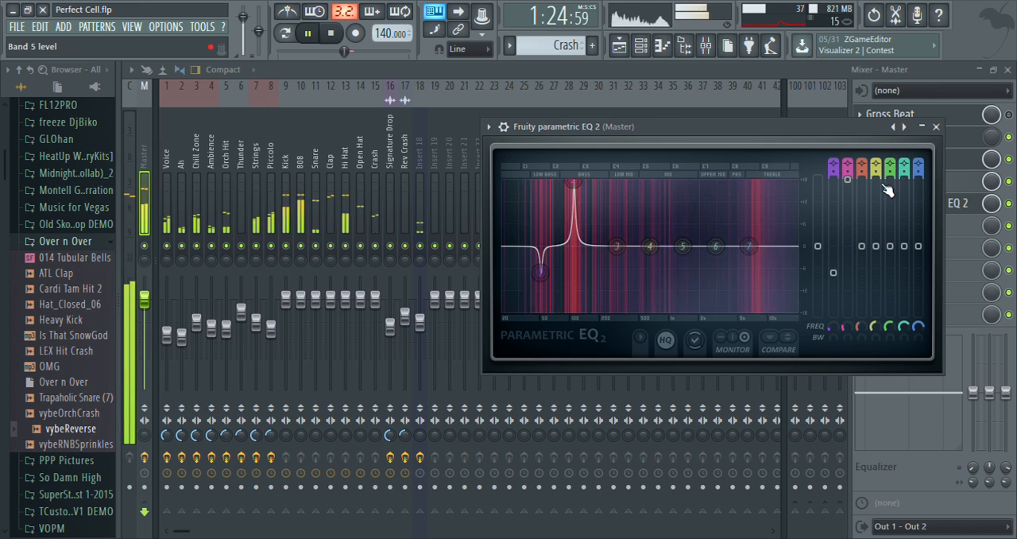
left_click_drag(847, 180, 848, 271)
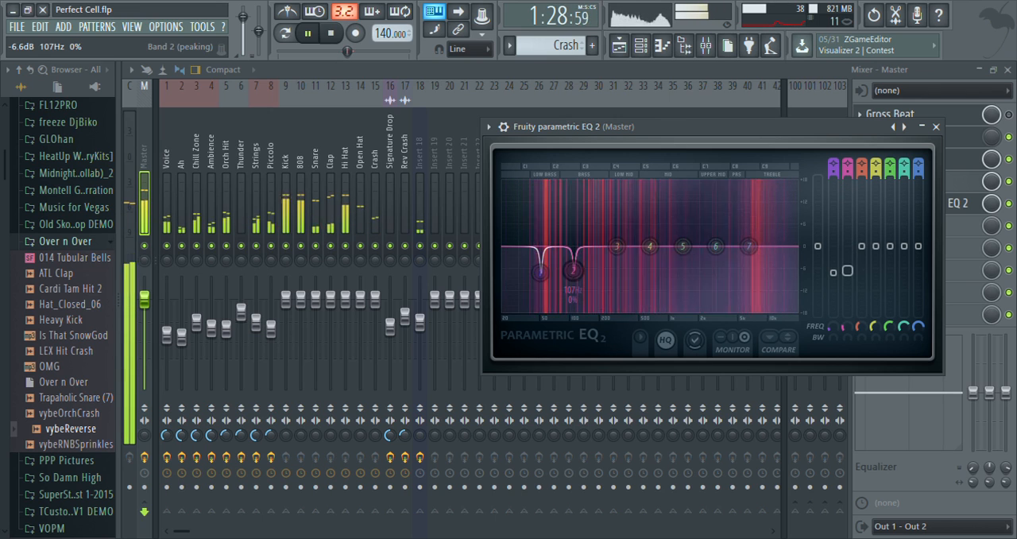
key("space")
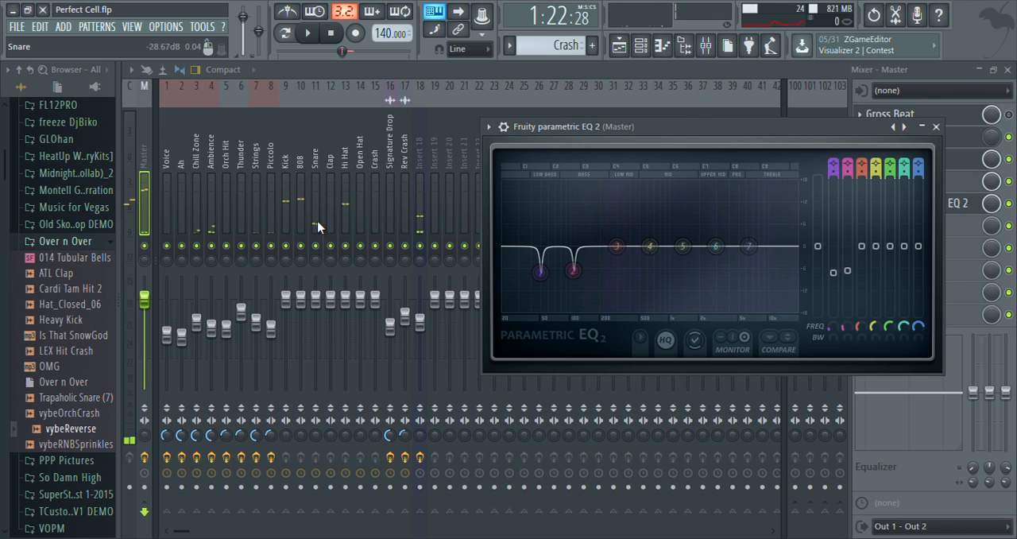
Mute Insert 18 and reopen the slot 5 EQ on the Master track.
left_click(426, 161)
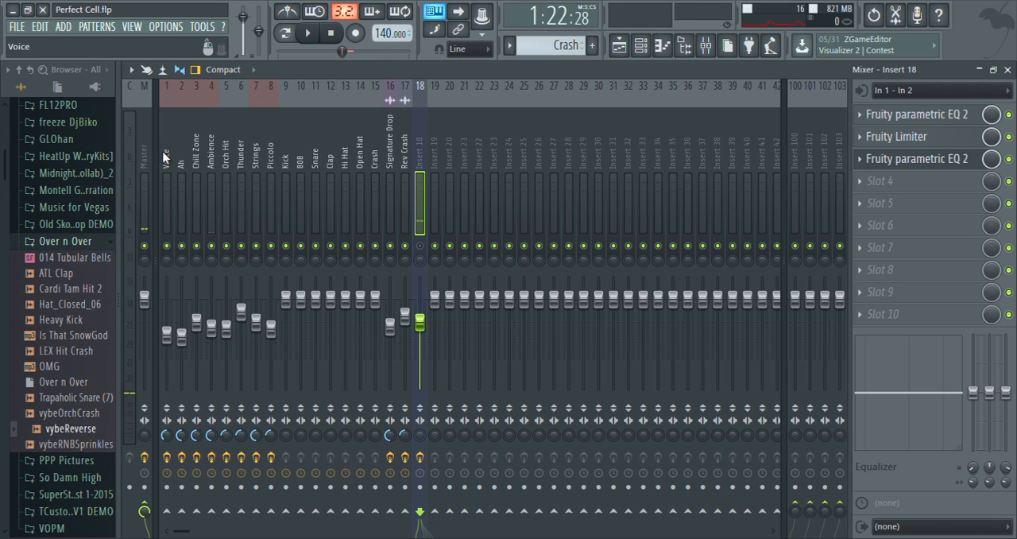
left_click(146, 163)
left_click(929, 204)
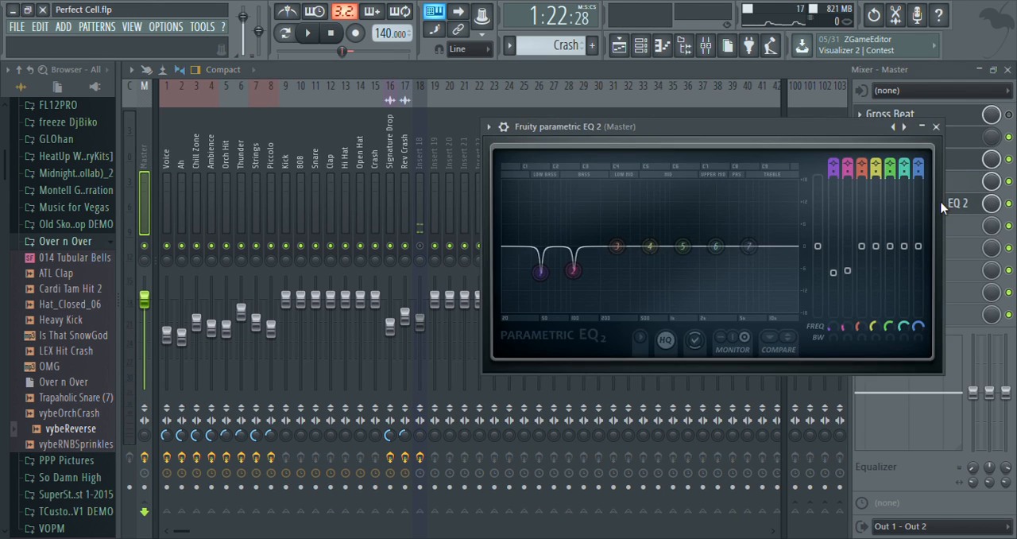
With playback running, make narrow cuts with bands 3, 4 and 5 at about 236 Hz, 692 Hz and 1698 Hz.
key("space")
left_click_drag(621, 254, 609, 183)
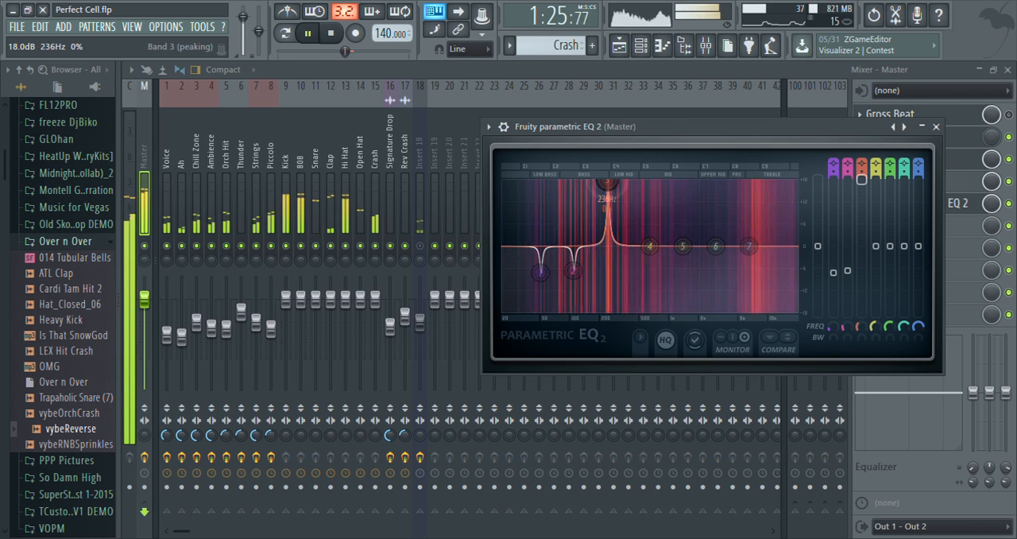
left_click_drag(861, 179, 861, 274)
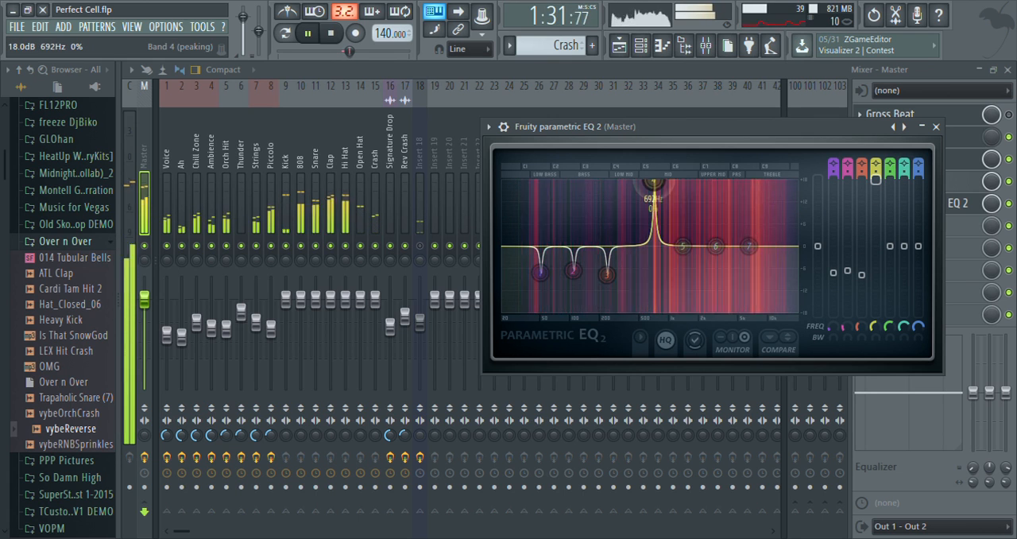
left_click_drag(885, 180, 885, 224)
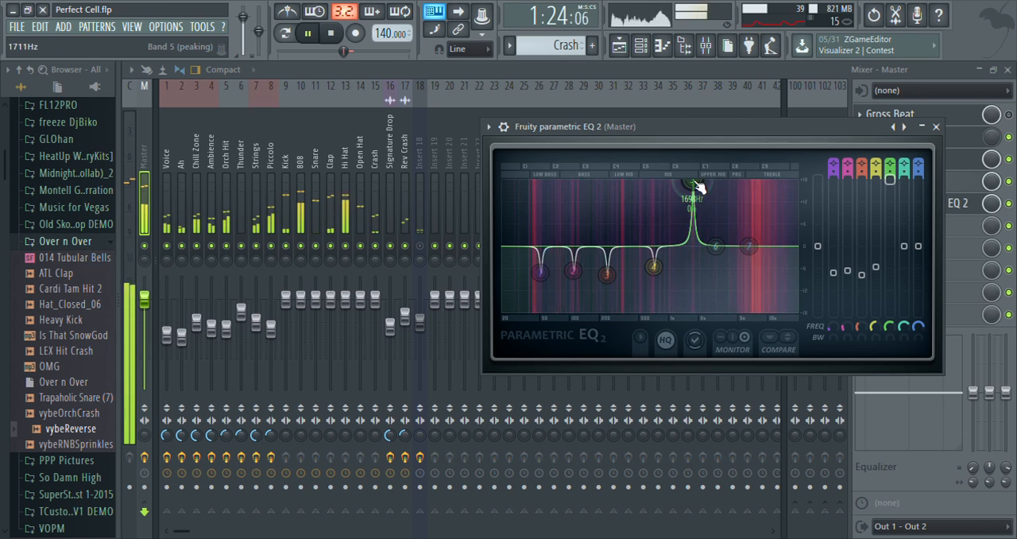
left_click_drag(895, 182, 895, 214)
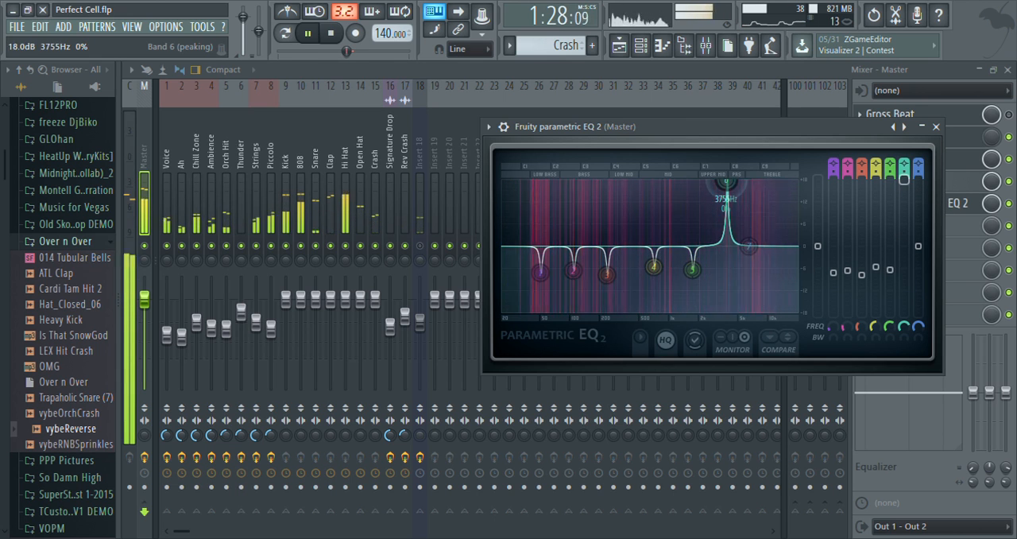
Cut band 6 to about -8.7 dB at 3755 Hz, and add a narrow band 7 cut at about 12565 Hz.
left_click_drag(904, 180, 905, 284)
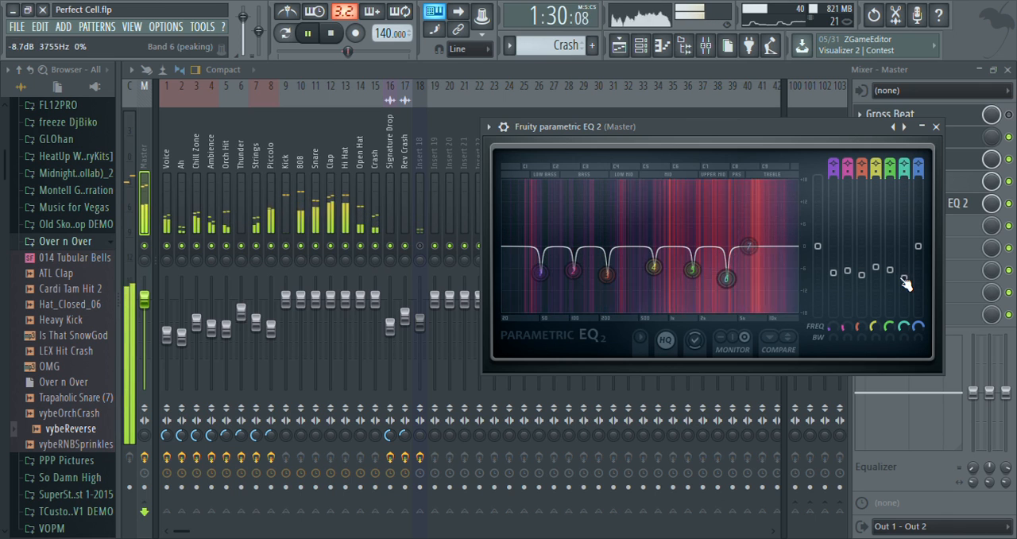
left_click_drag(747, 245, 779, 182)
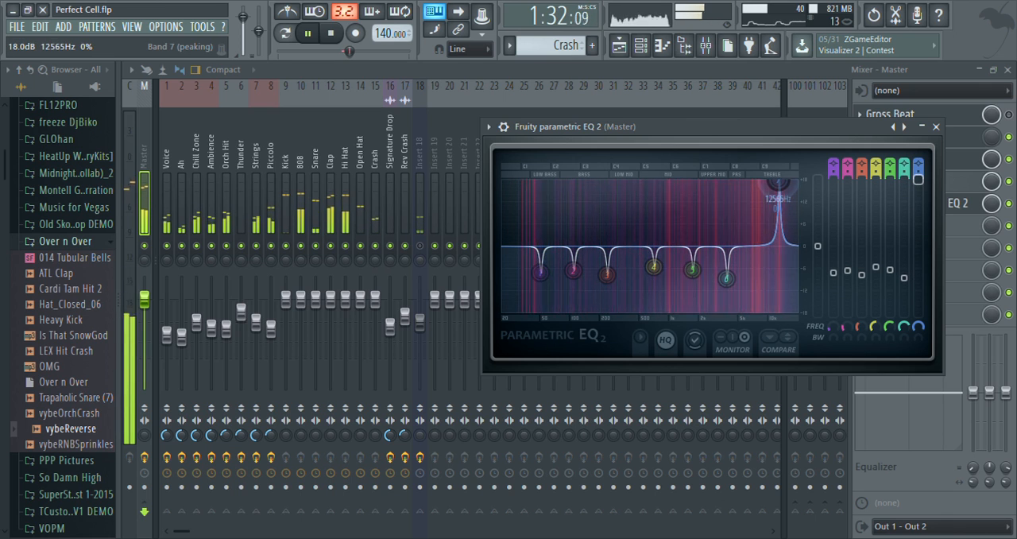
left_click_drag(918, 181, 904, 276)
left_click(891, 270)
left_click(891, 270)
left_click(919, 271)
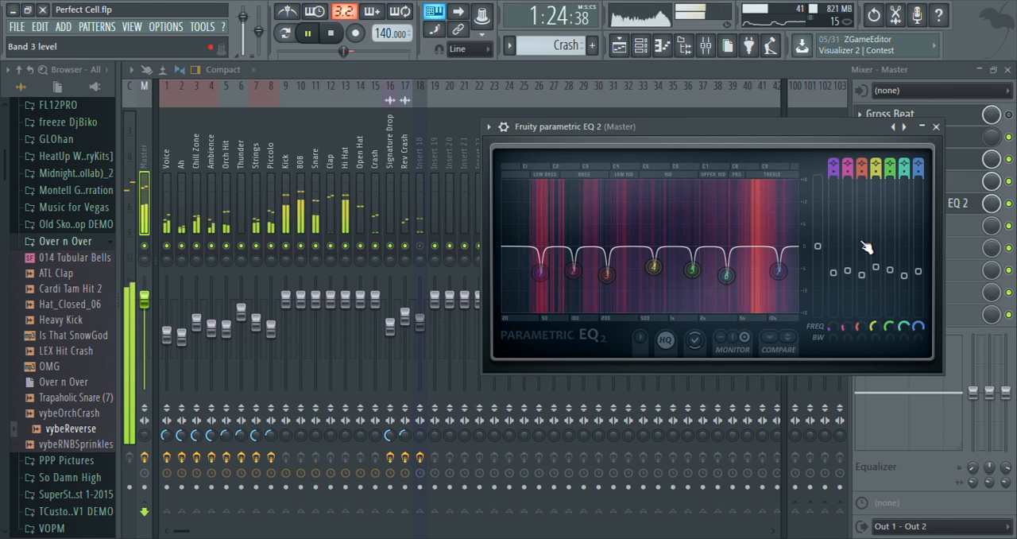
Stop playback, unmute Insert 18, and rename the slot 5 EQ on the Master track as Minus.
left_click(802, 91)
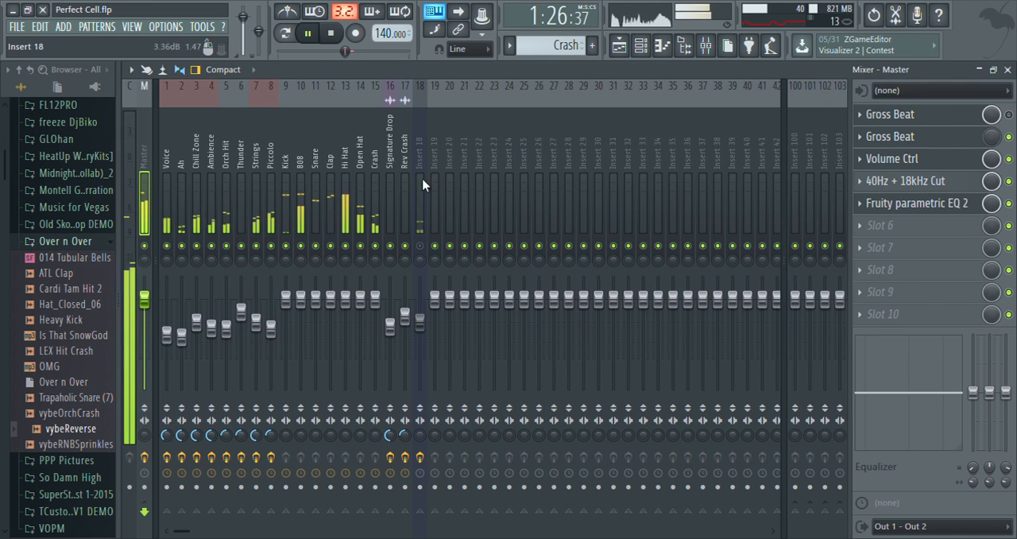
key("space")
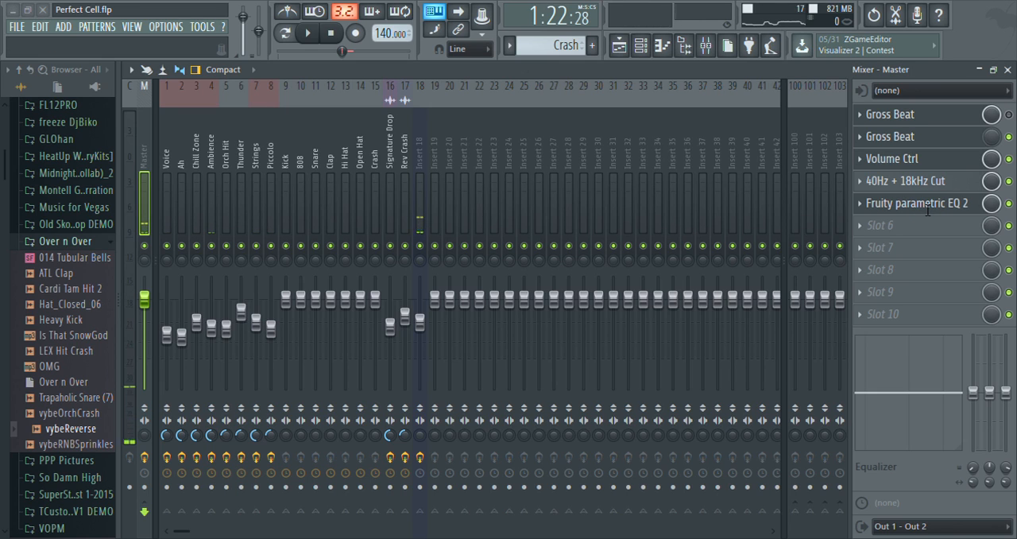
key("Return")
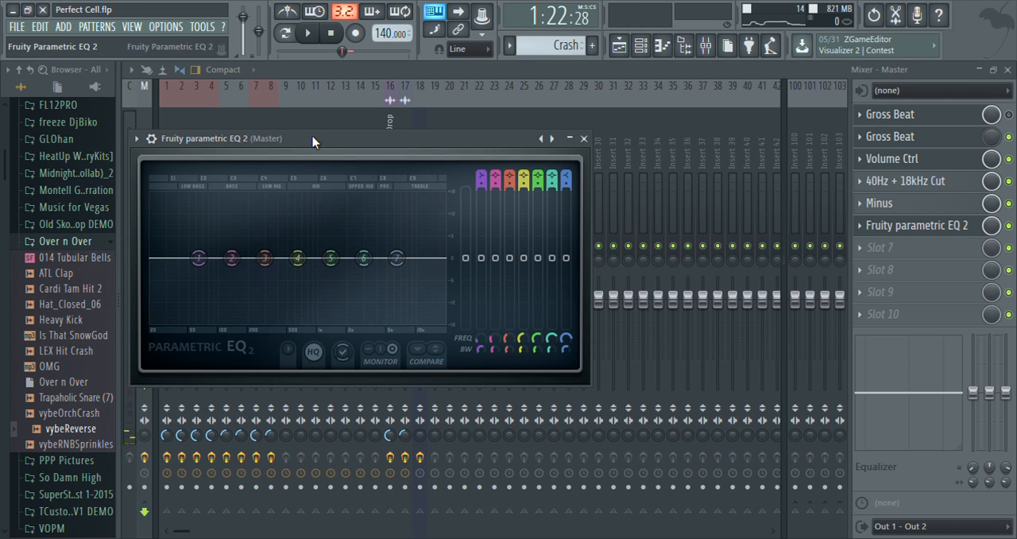
Load Fruity parametric EQ 2 in slot 6 of the Master track and boost all seven bands slightly while listening.
left_click_drag(314, 135, 484, 126)
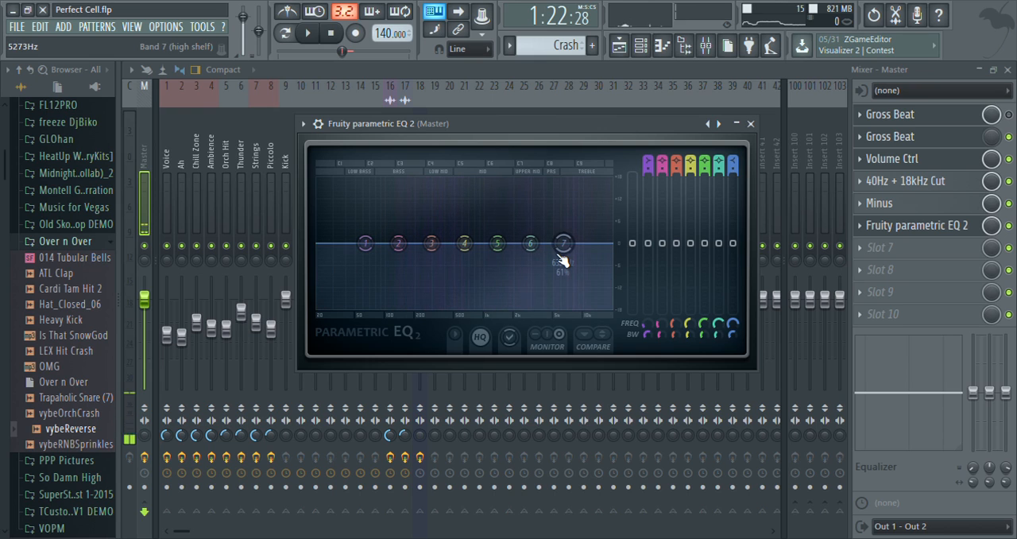
left_click_drag(562, 249, 529, 241)
left_click_drag(497, 243, 497, 242)
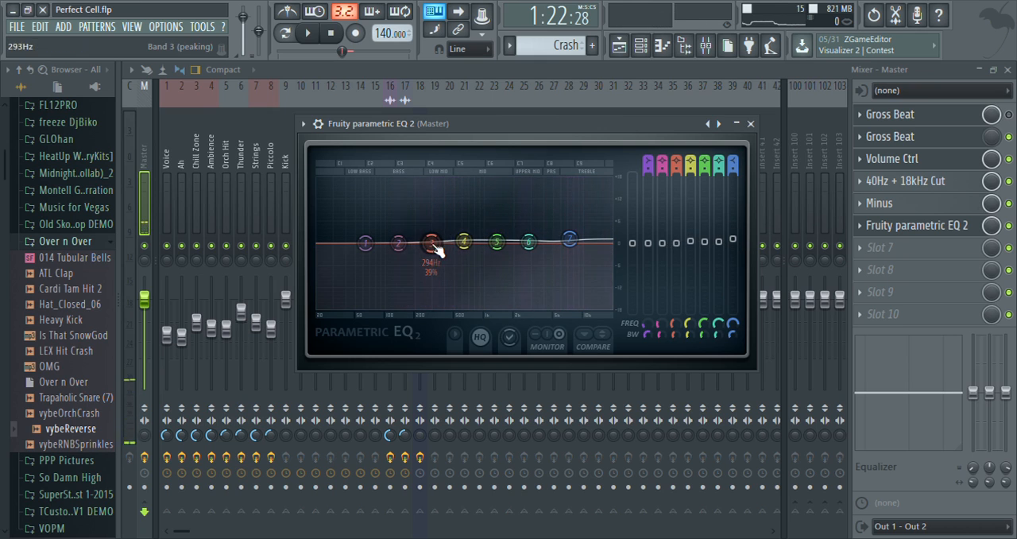
key("space")
left_click_drag(366, 243, 400, 240)
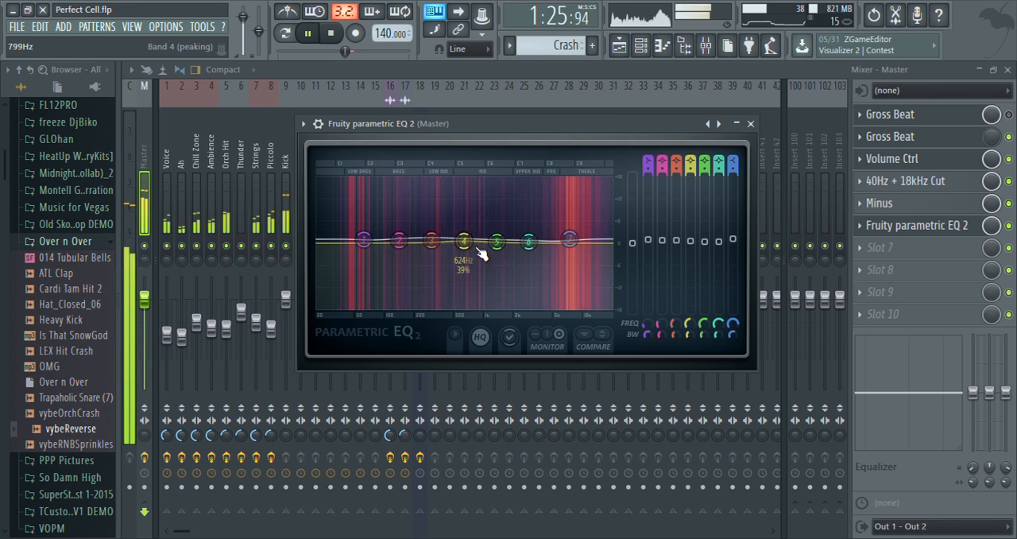
left_click_drag(567, 246, 573, 238)
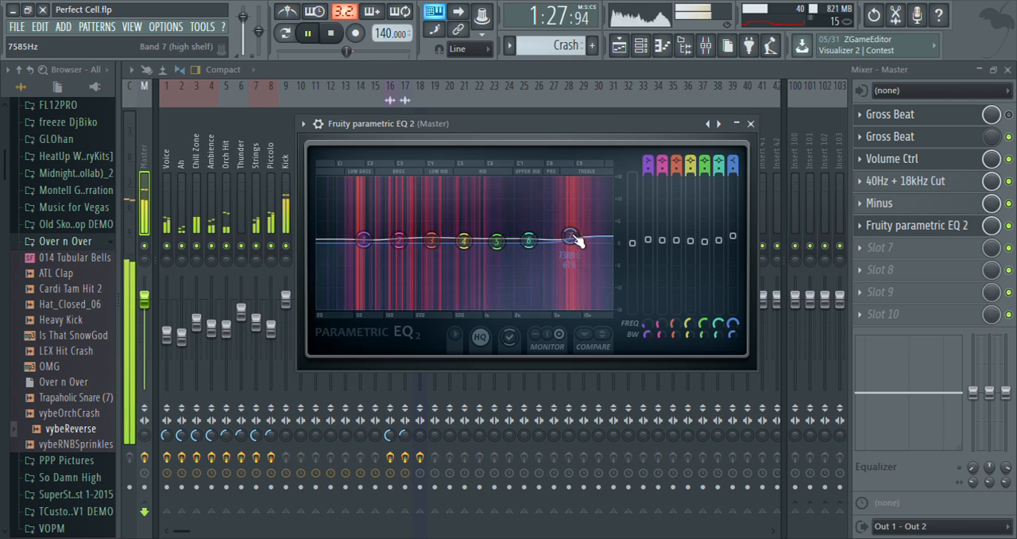
Reopen the slot 6 EQ on the Master track and raise its upper bands, with the band 7 high shelf at about 3.8 dB and 7582 Hz.
left_click(395, 107)
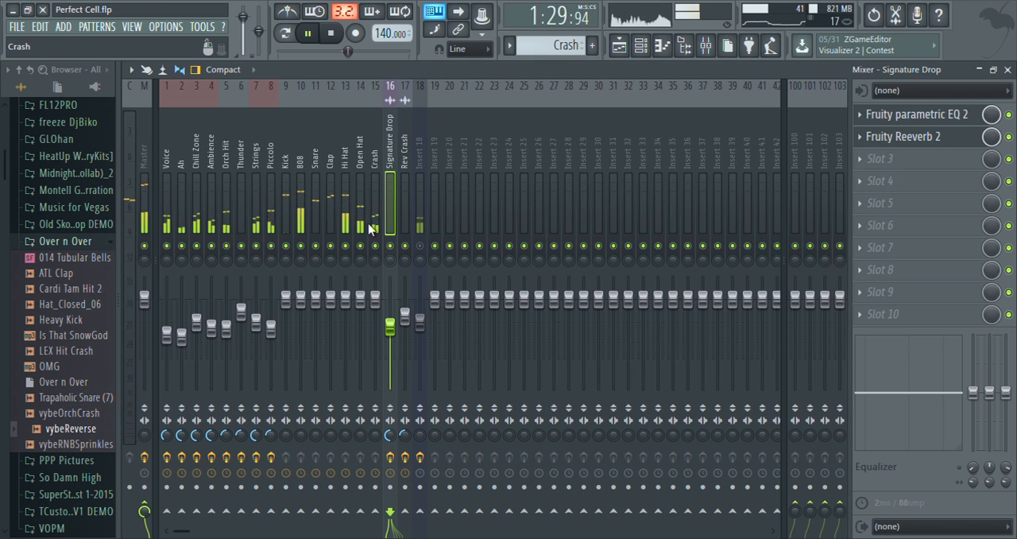
left_click(145, 147)
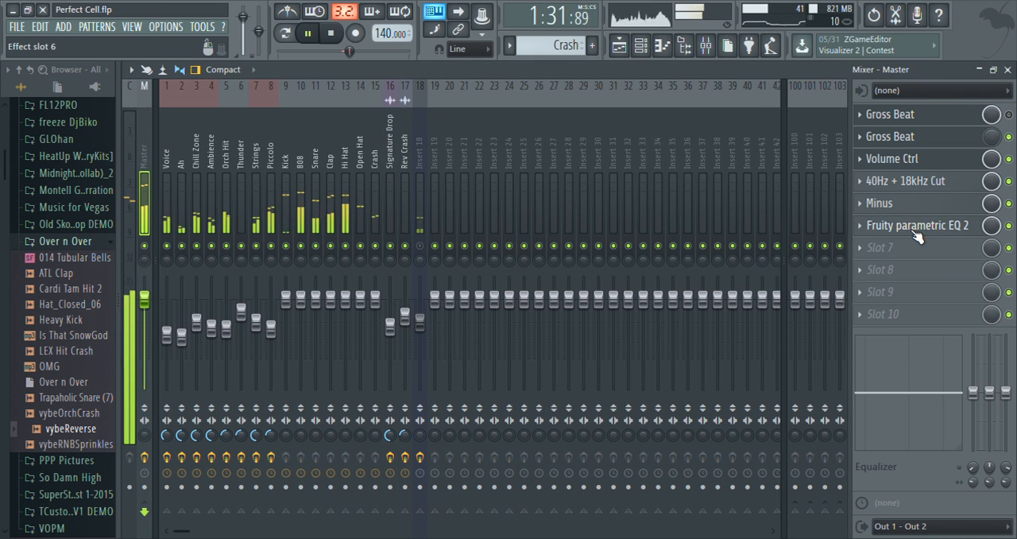
left_click(874, 230)
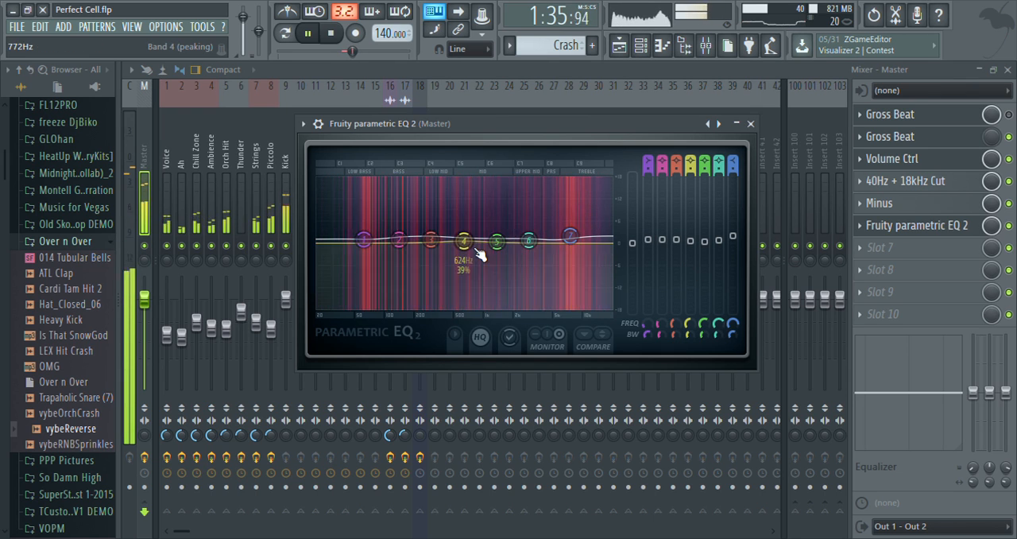
left_click_drag(529, 240, 570, 229)
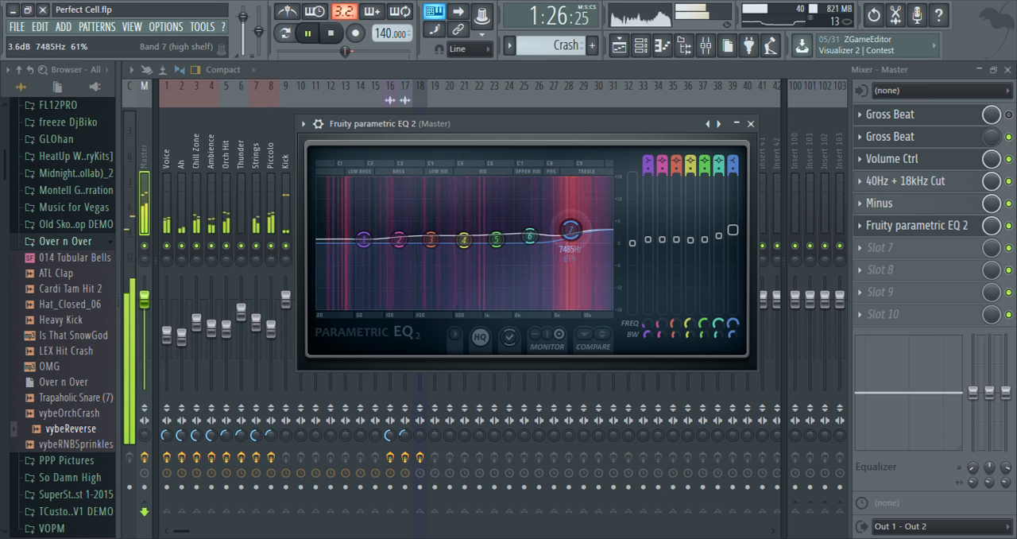
left_click_drag(497, 241, 531, 238)
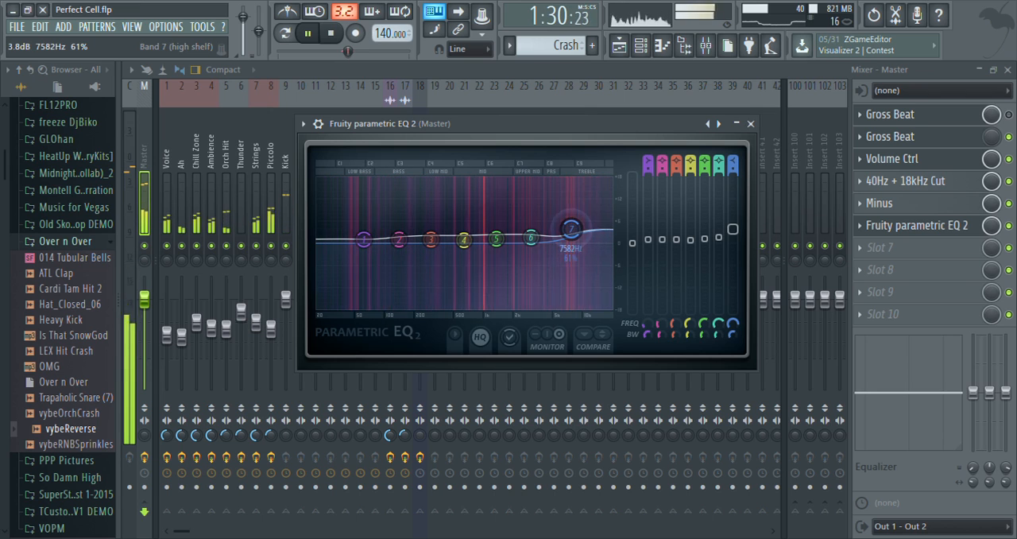
Stop playback and load Fruity Limiter in slot 7 of the Master track.
key("space")
left_click(954, 227)
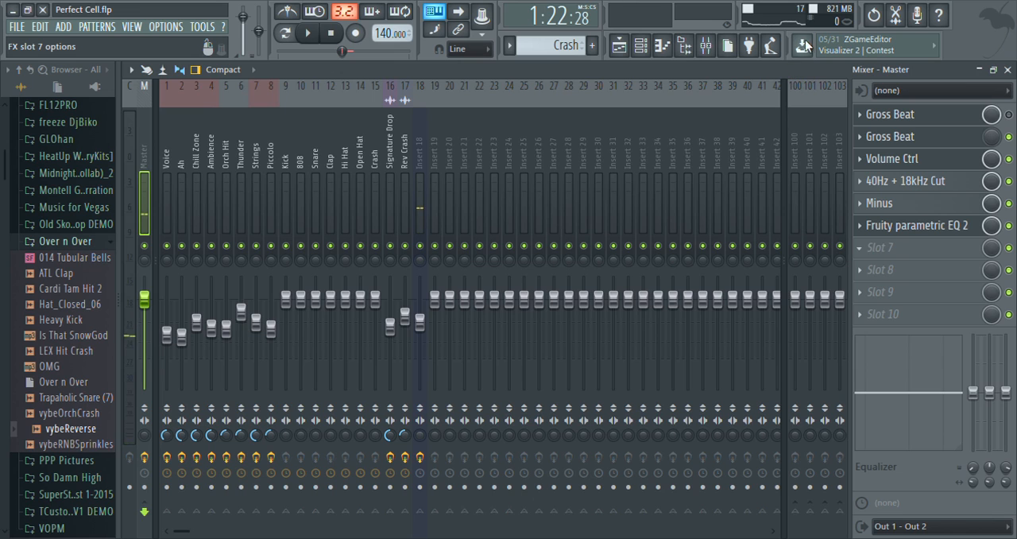
left_click(944, 22)
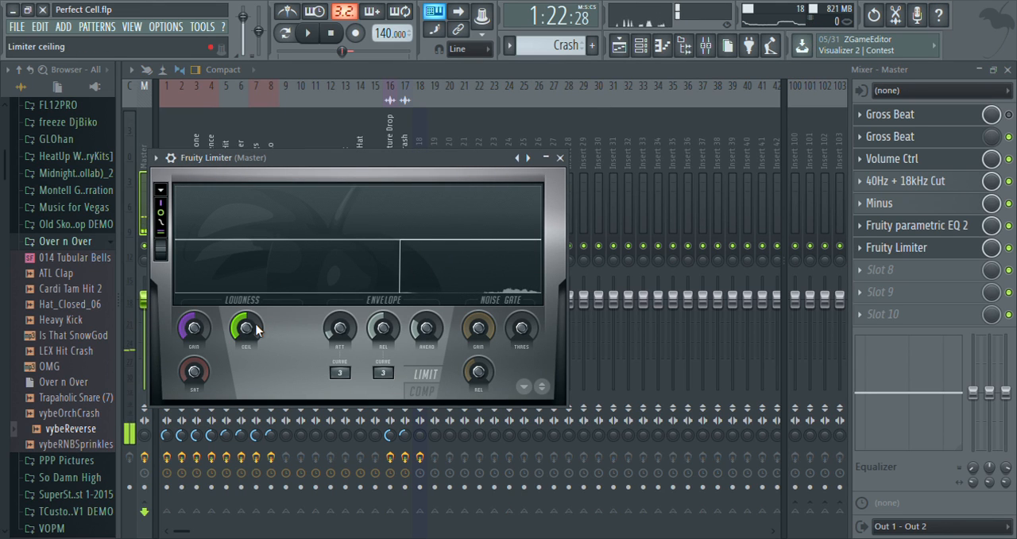
In Fruity Limiter, raise the limiter ceiling to maximum and set the compressor threshold to -14.0 dB.
left_click_drag(259, 322, 259, 270)
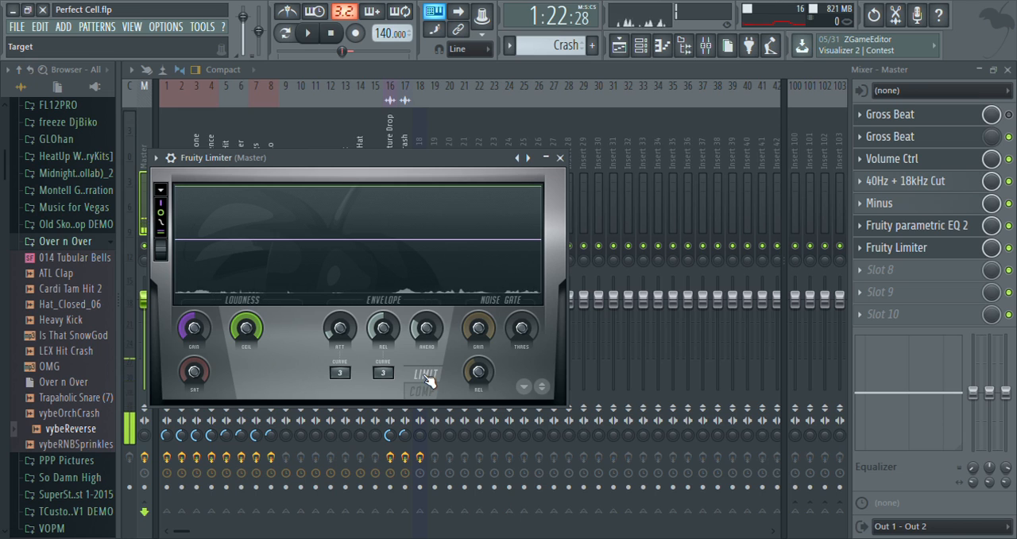
left_click(433, 396)
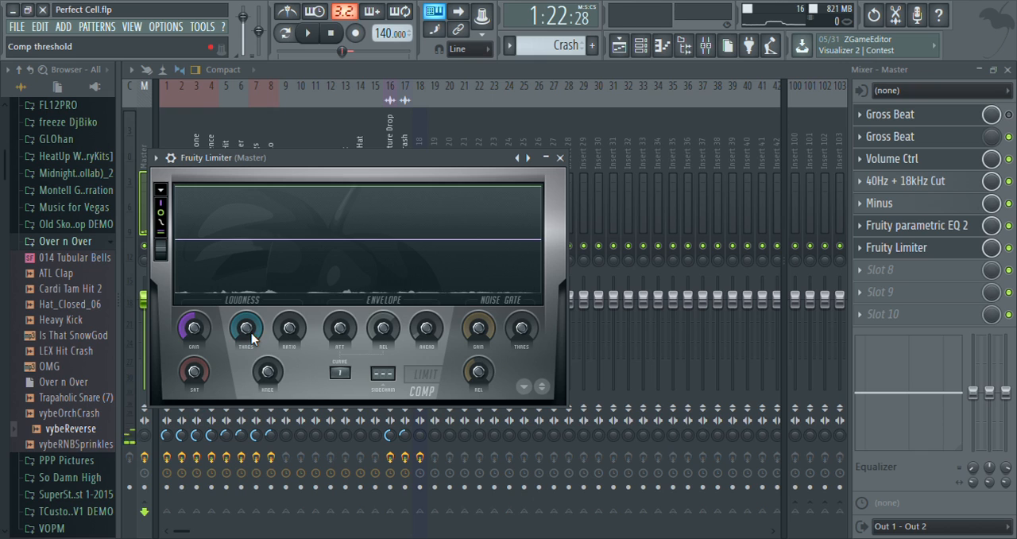
left_click_drag(252, 332, 252, 375)
key("space")
key("space")
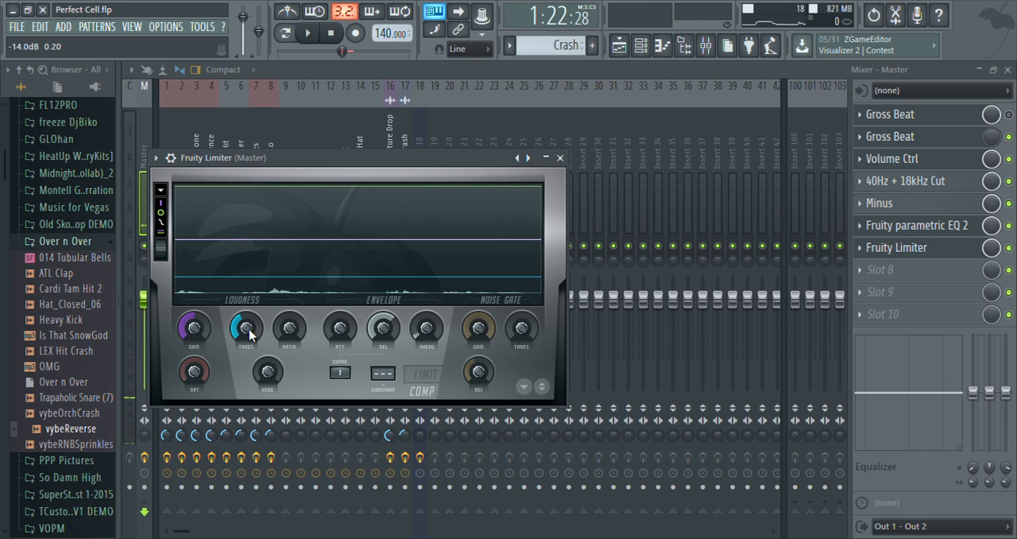
Set Fruity Limiter's compressor ratio to 2.2:1, playing the song before and after the change.
key("space")
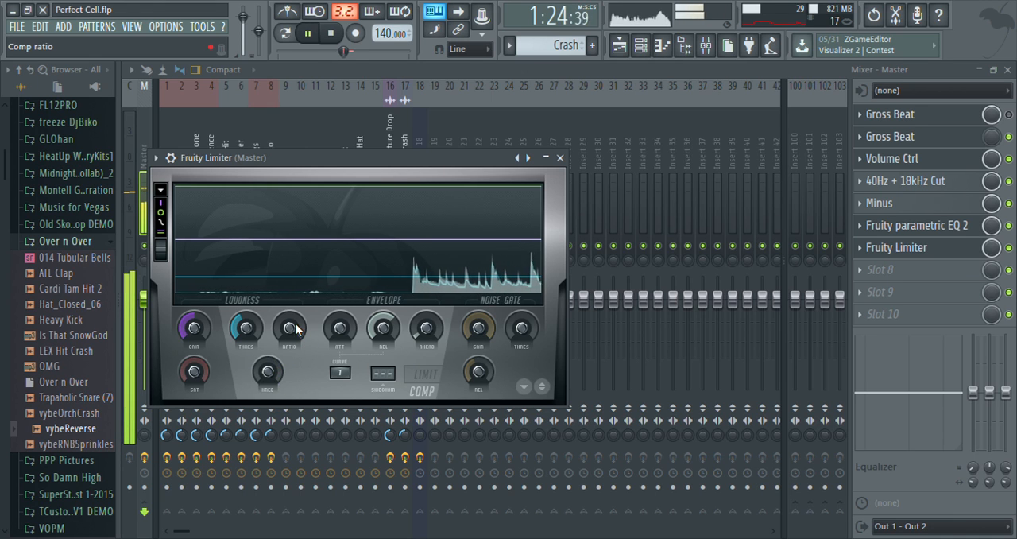
key("space")
left_click_drag(291, 333, 291, 325)
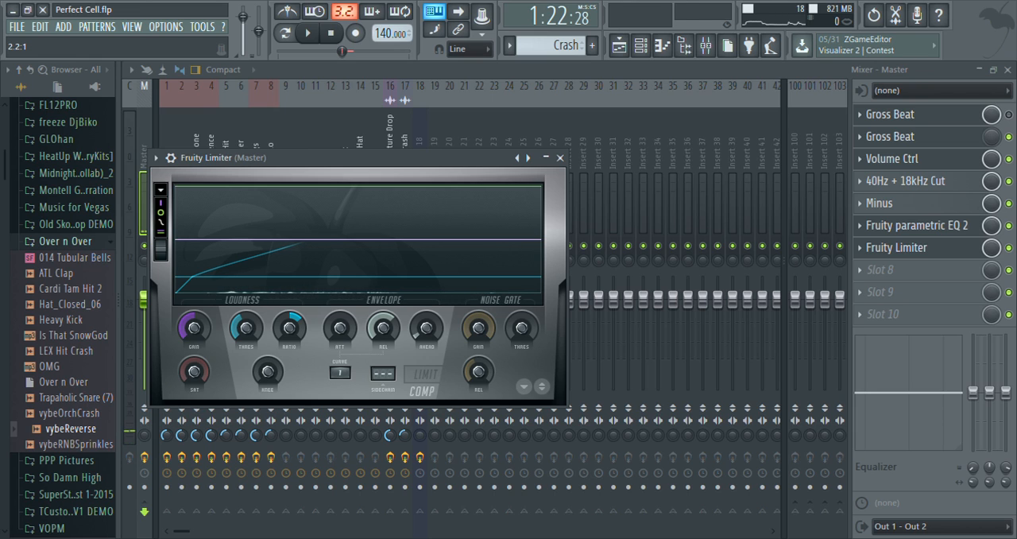
key("space")
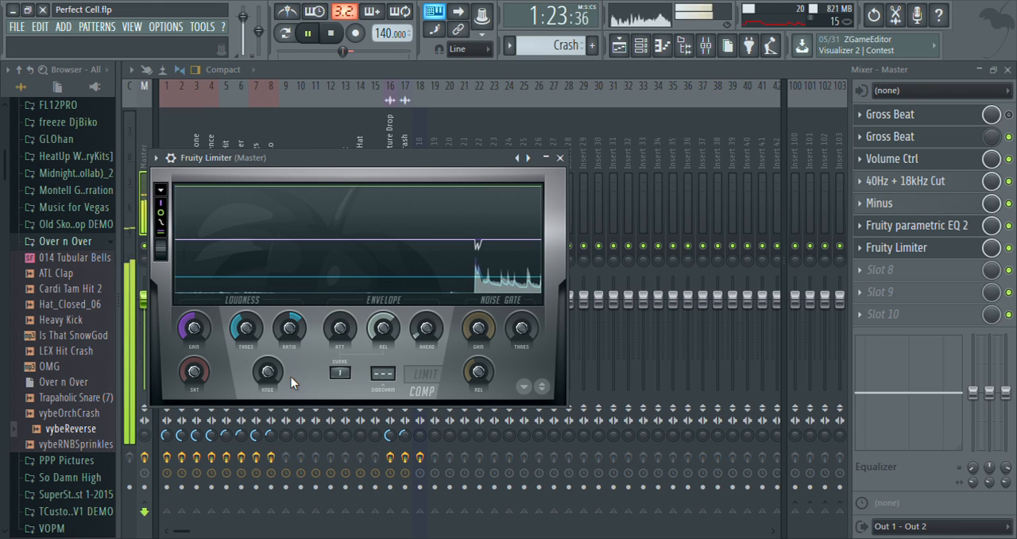
key("space")
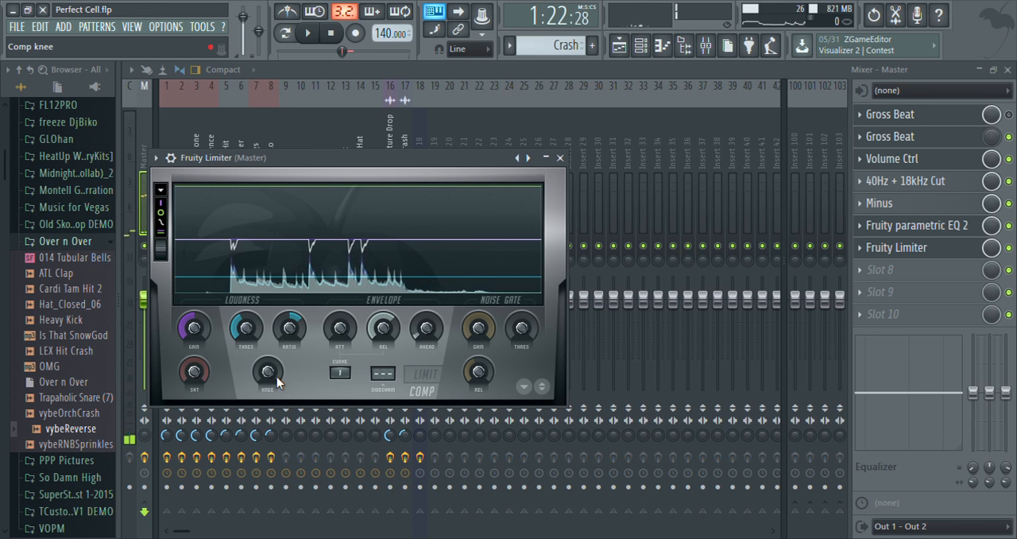
Set Fruity Limiter's compressor knee to 33% and play the song briefly to hear it.
mouse_move(341, 273)
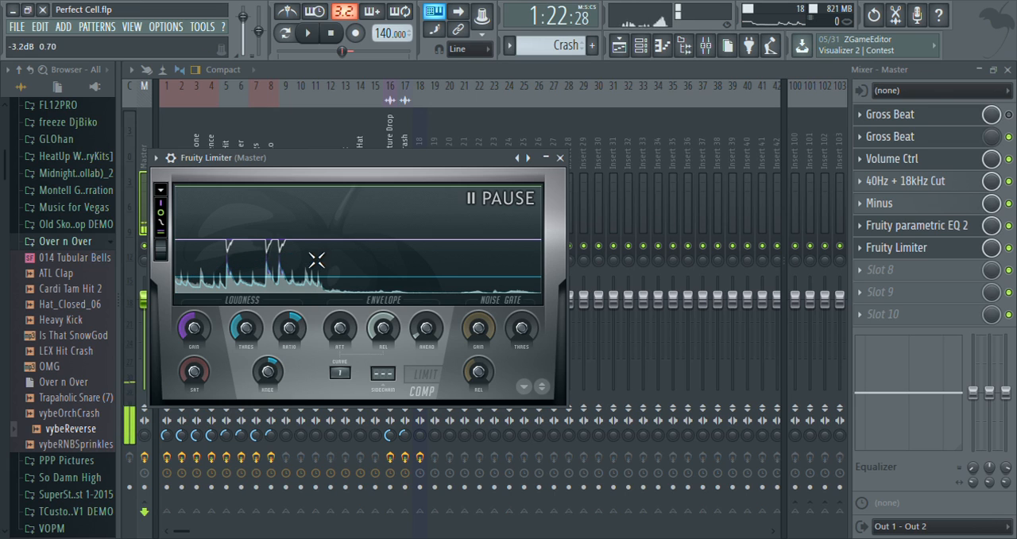
left_click(367, 254)
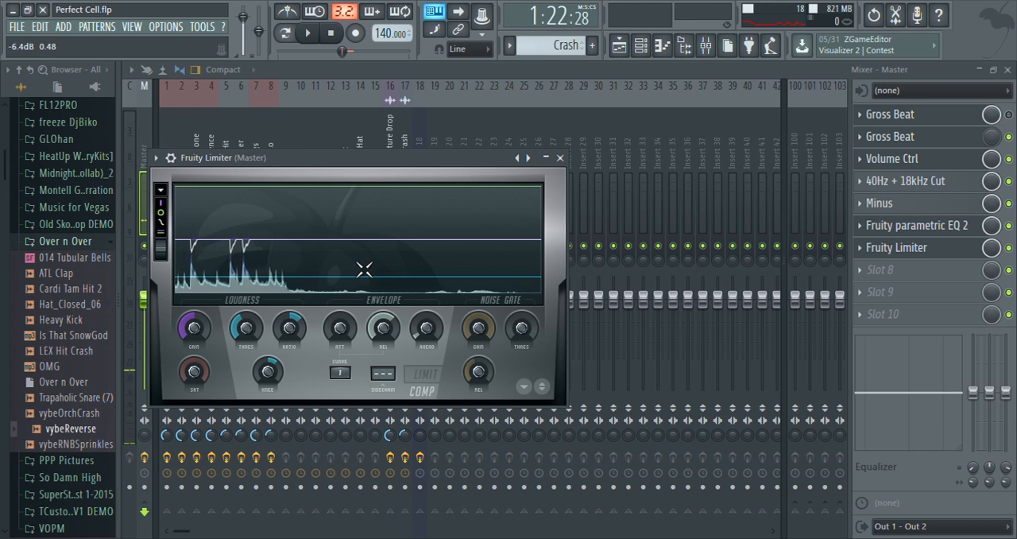
key("space")
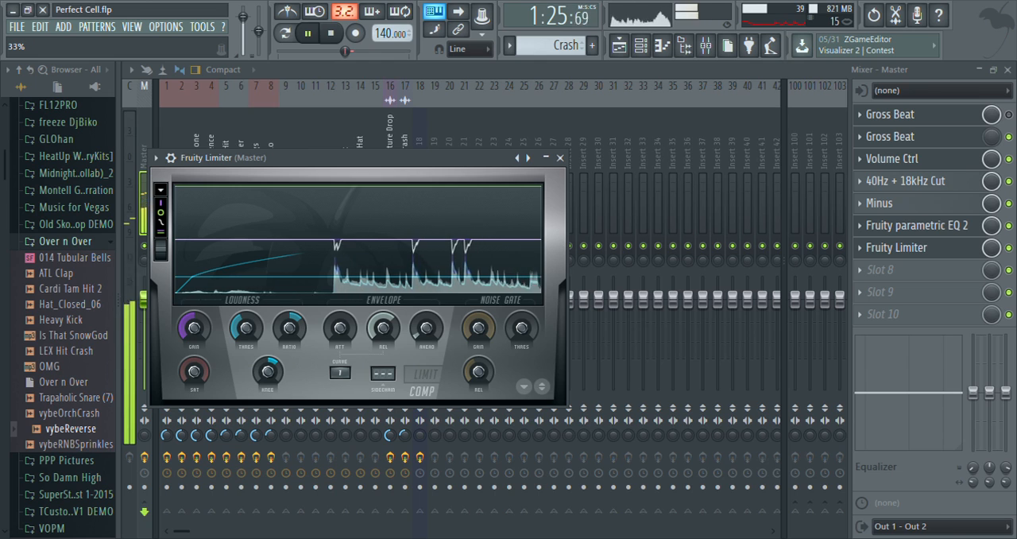
left_click(317, 282)
key("space")
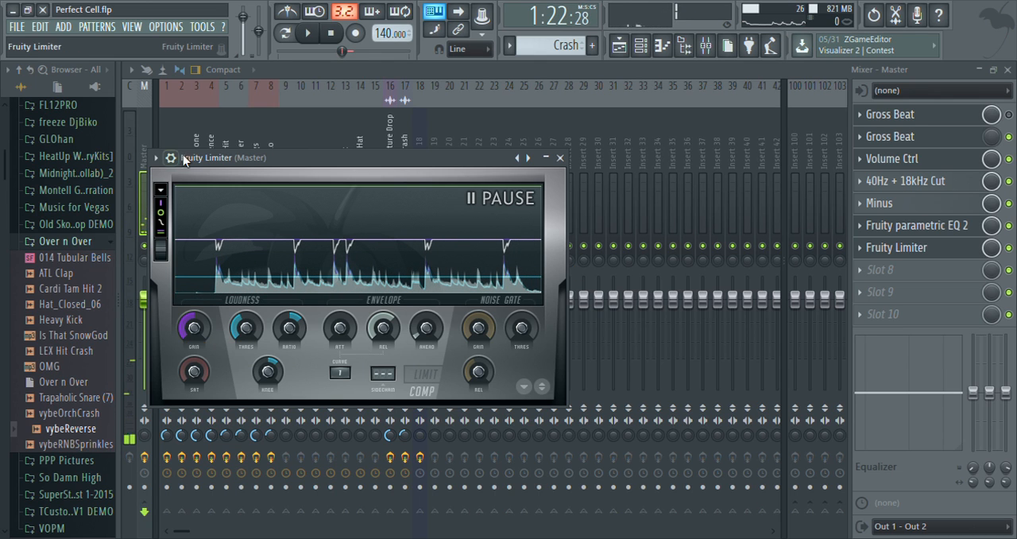
Load Maximus in slot 8 of the Master track and position its window fully in view.
left_click_drag(270, 159, 302, 141)
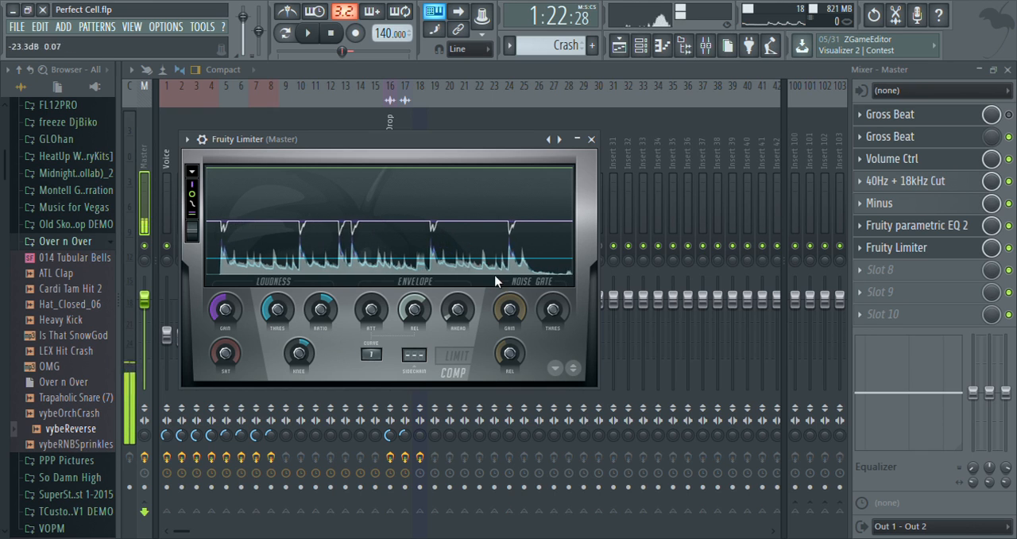
left_click(864, 271)
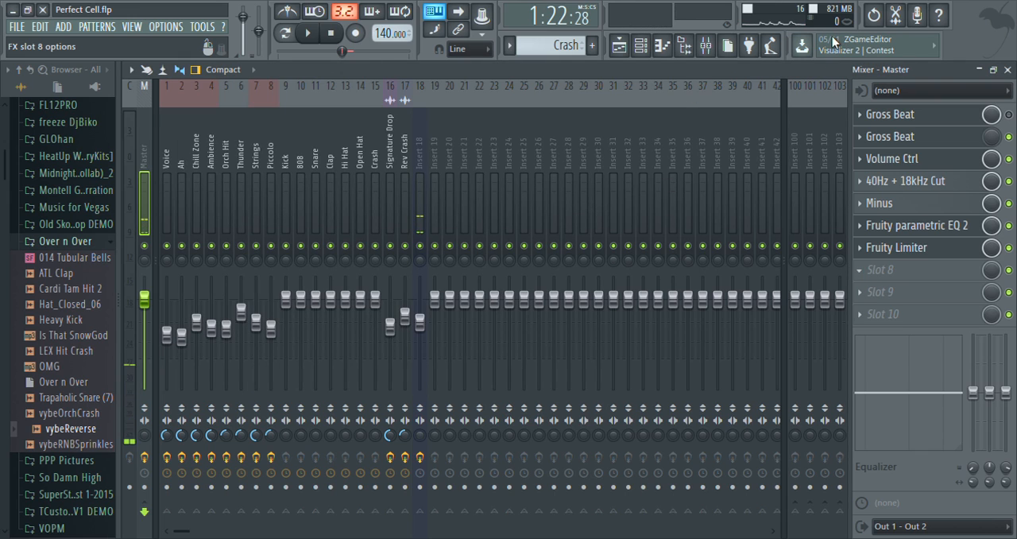
left_click(921, 35)
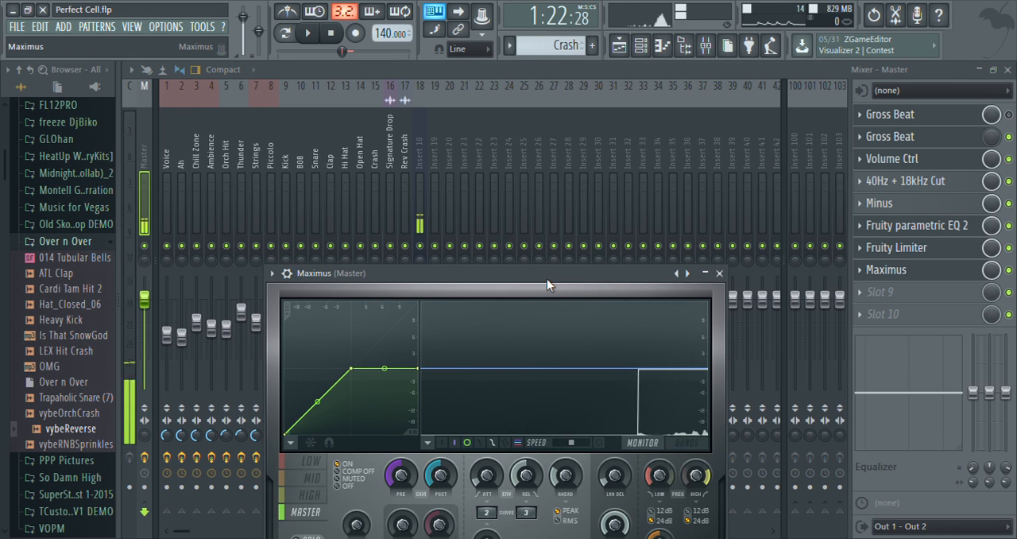
left_click_drag(546, 279, 589, 129)
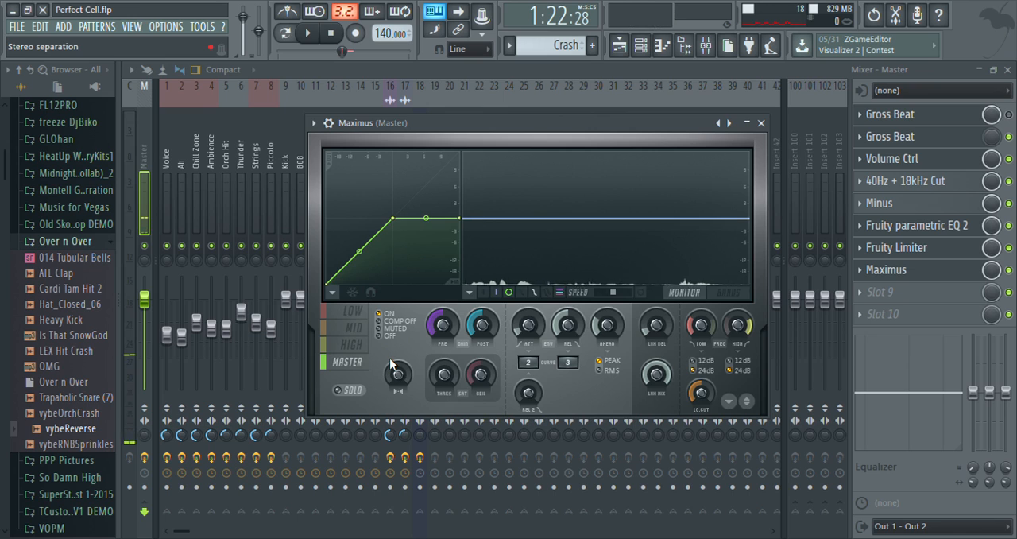
Select the low band in Maximus and show the frequency bands display.
left_click(354, 312)
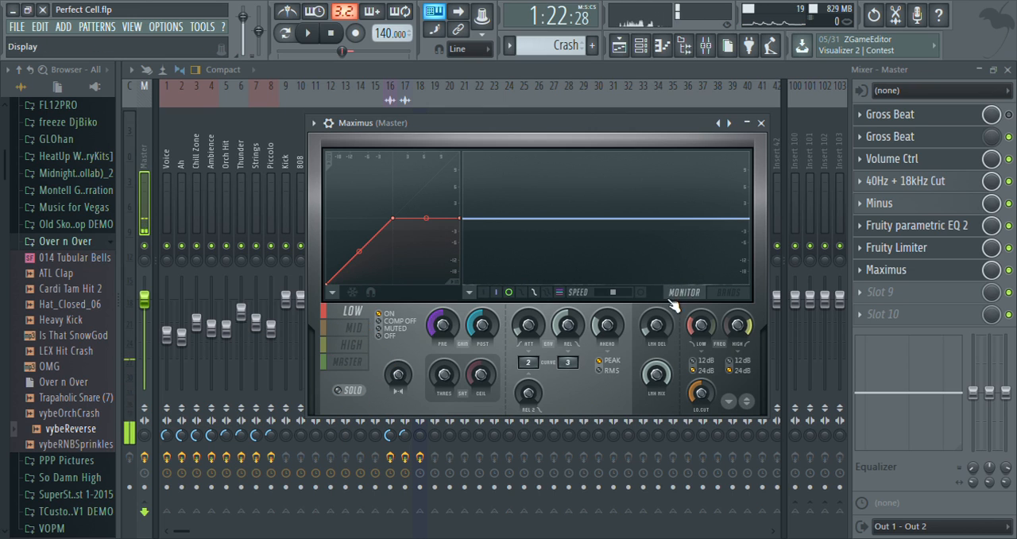
left_click(645, 296)
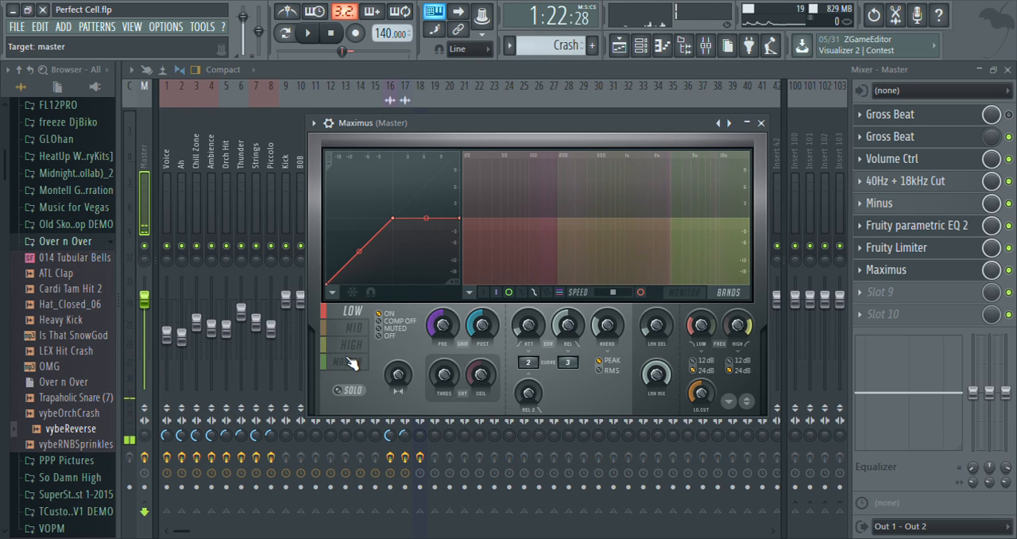
left_click(421, 71)
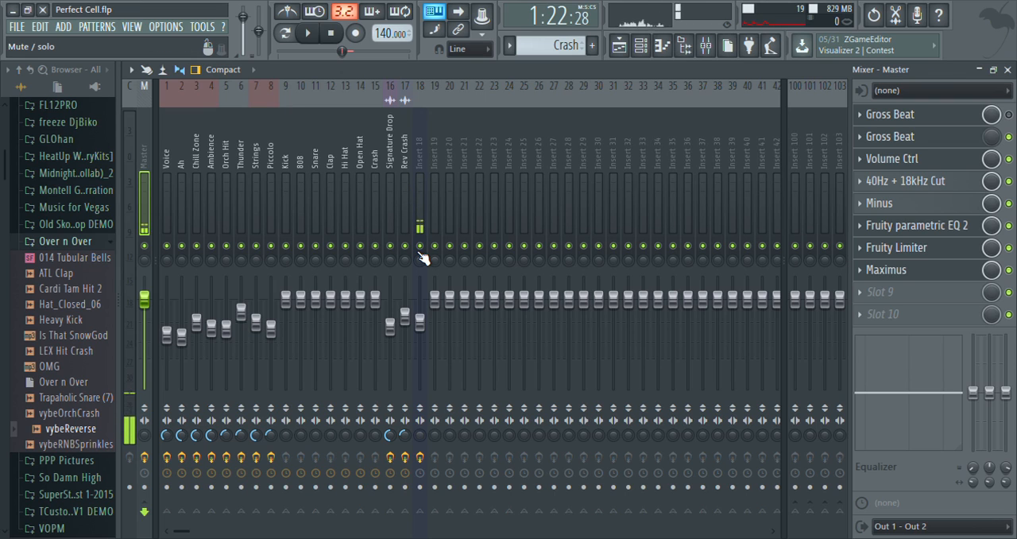
left_click(893, 271)
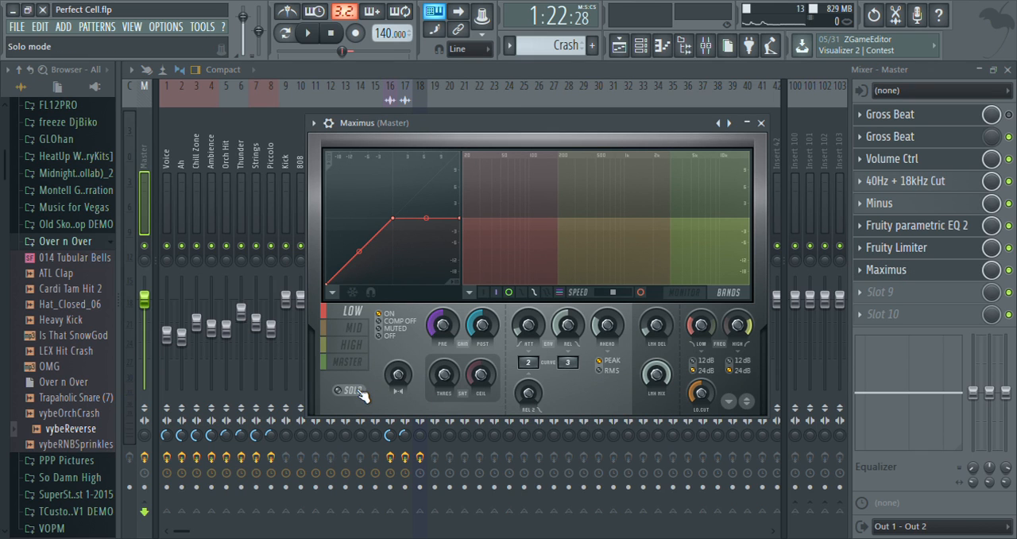
Play the song with the low band soloed in Maximus and lower the low band frequency.
key("space")
left_click(687, 293)
left_click(733, 296)
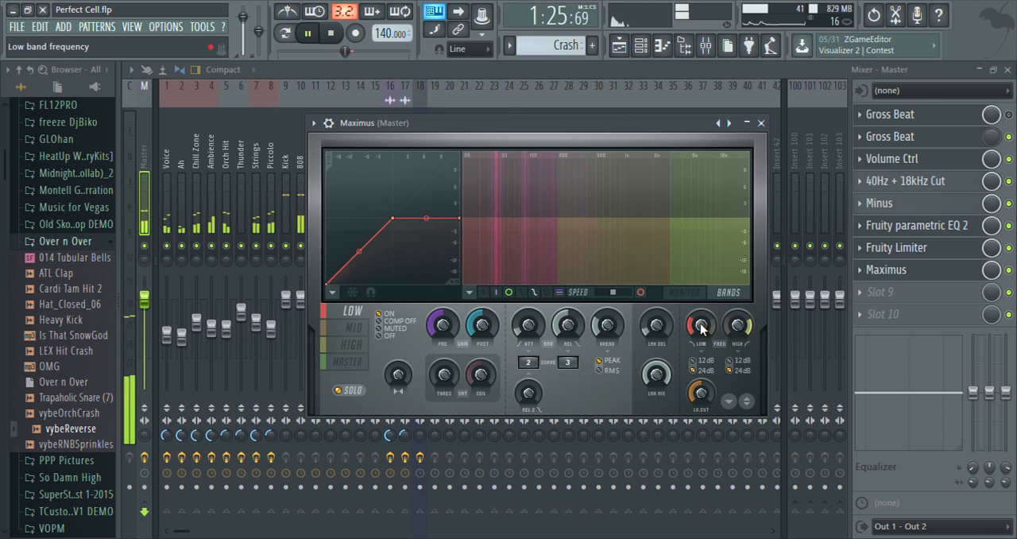
left_click_drag(702, 327, 702, 324)
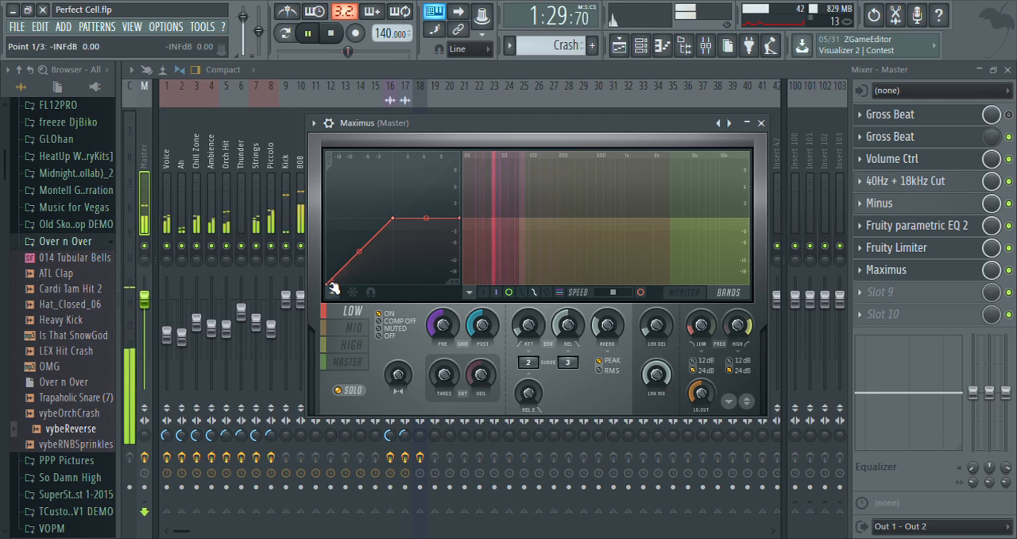
Add a point near the start of the low band's compression curve and pull its middle point down.
right_click(333, 277)
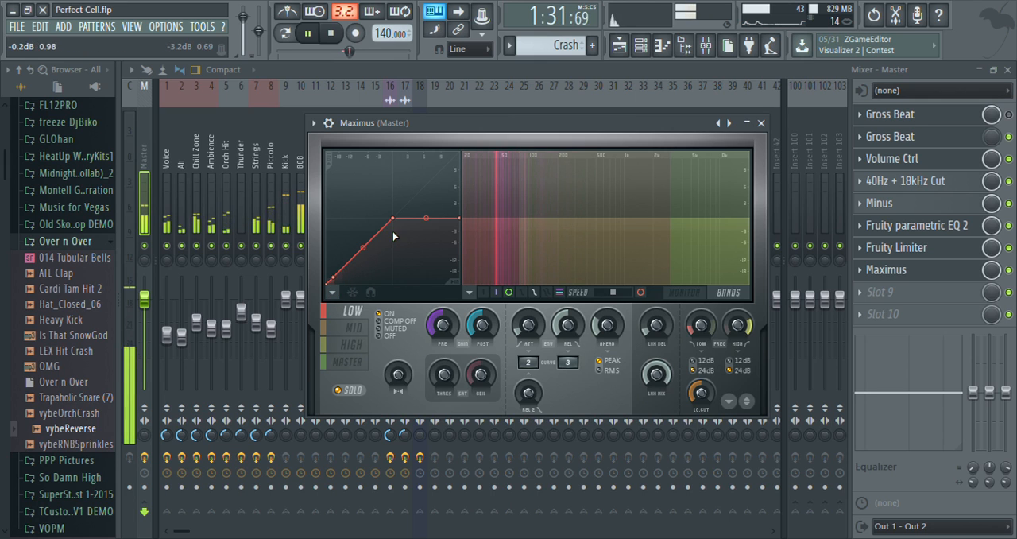
left_click_drag(392, 218, 396, 267)
key("space")
Reopen Maximus on the Master track and bend the low band curve slightly upward between its second and third points.
left_click(419, 106)
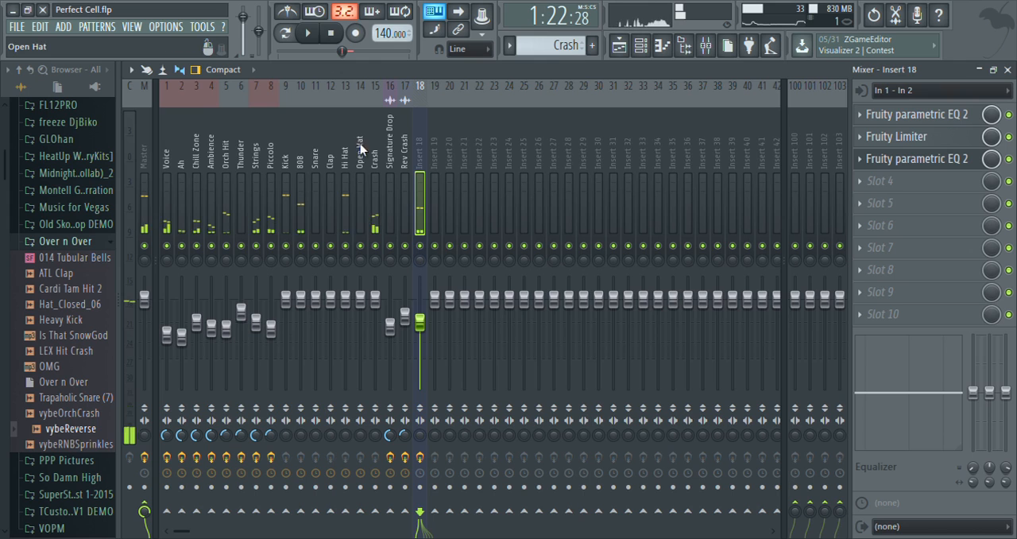
left_click(145, 154)
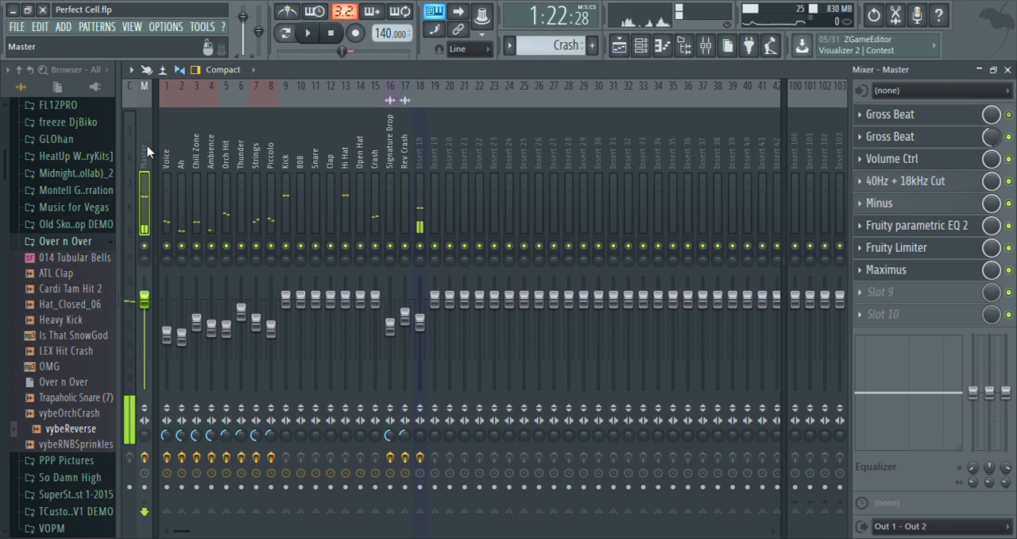
left_click(944, 274)
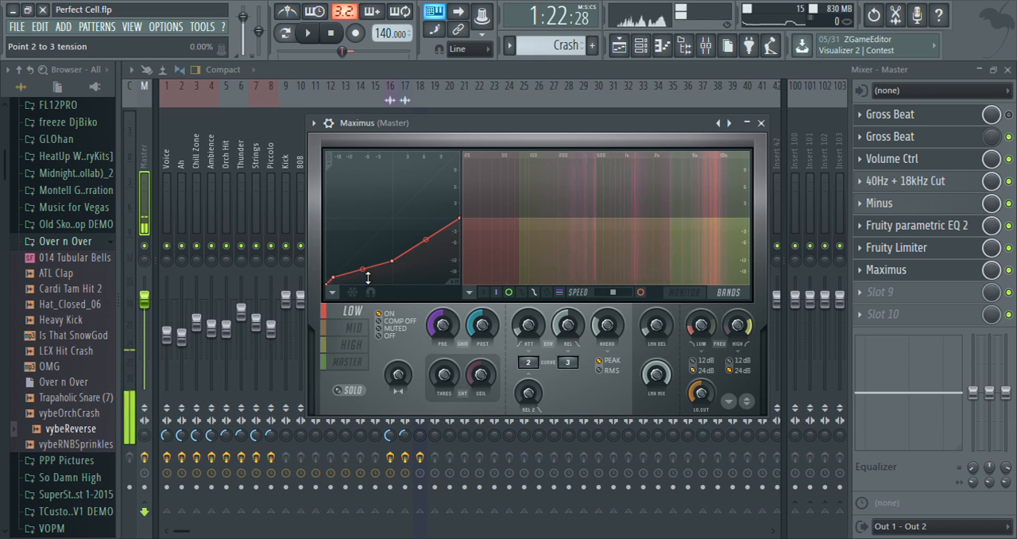
left_click_drag(363, 269, 362, 264)
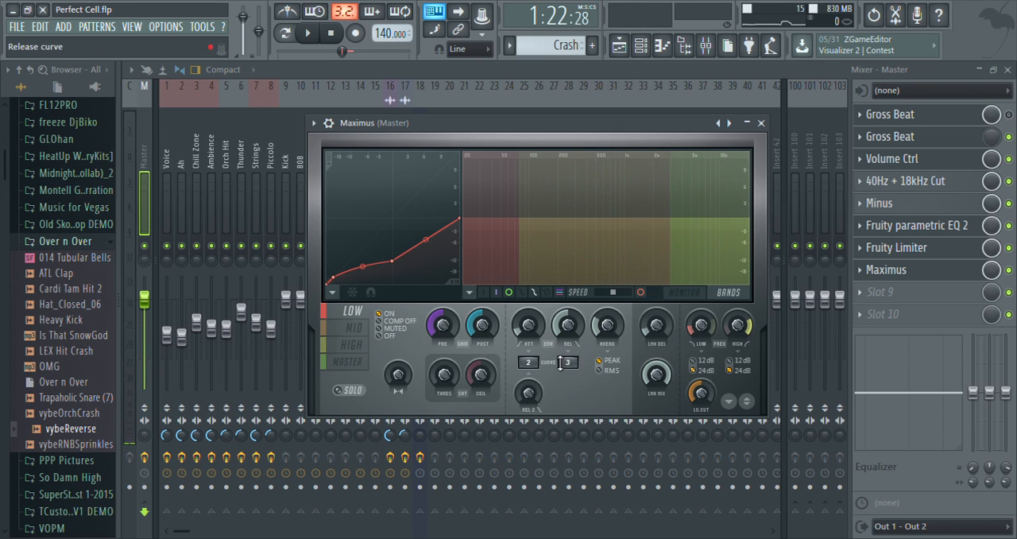
Select the mid band in Maximus and listen to the song with the band soloed and unsoloed.
left_click(353, 327)
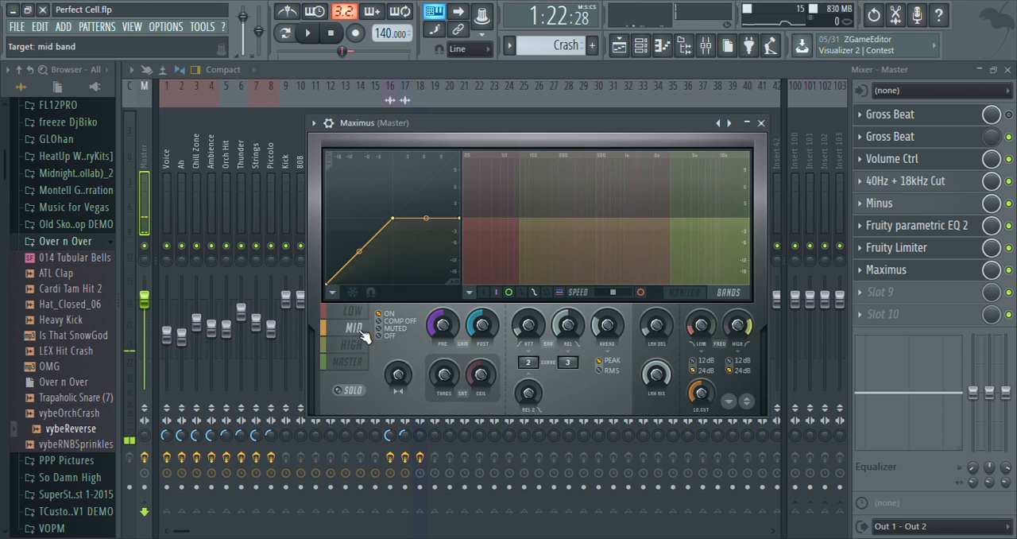
left_click(343, 392)
key("space")
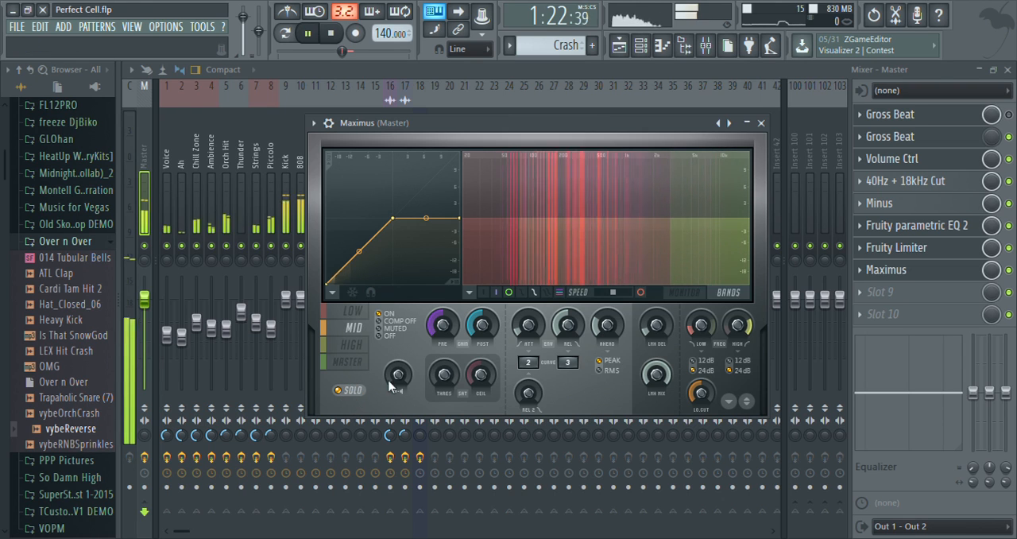
key("space")
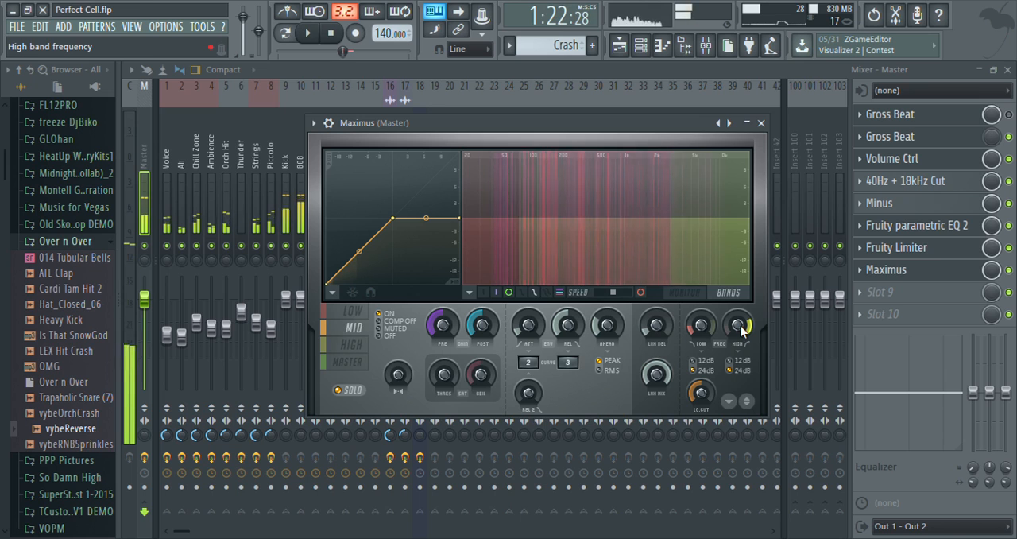
left_click(342, 392)
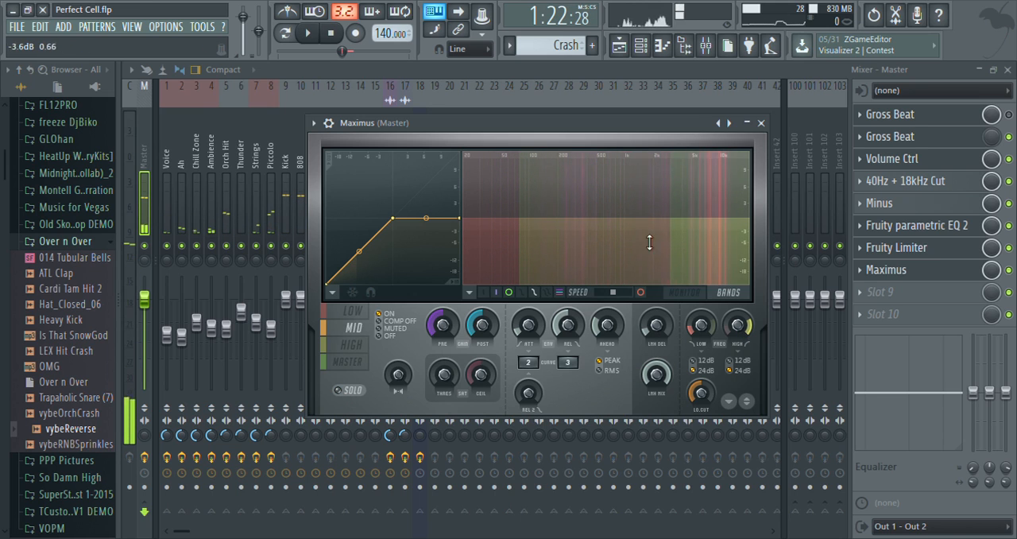
key("space")
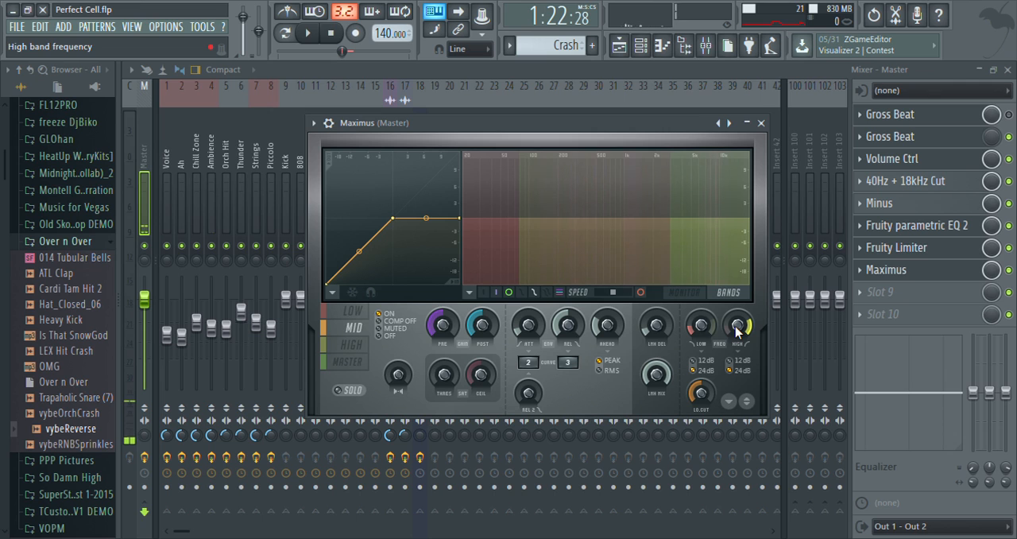
Set the high band frequency in Maximus to 1226 Hz while the song plays.
key("space")
left_click_drag(735, 325, 735, 337)
key("space")
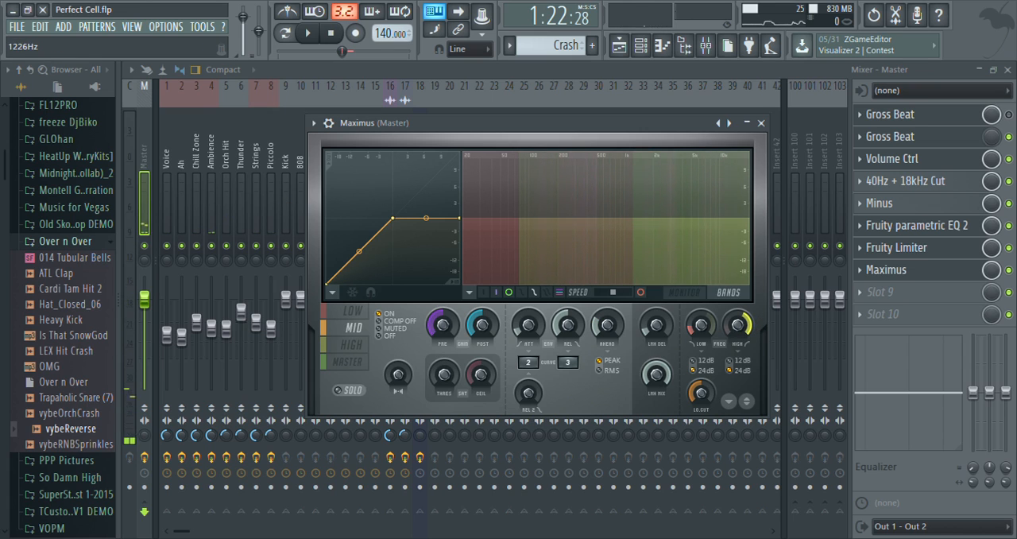
Play the song with the mid band soloed and switch Maximus to the monitor display.
key("space")
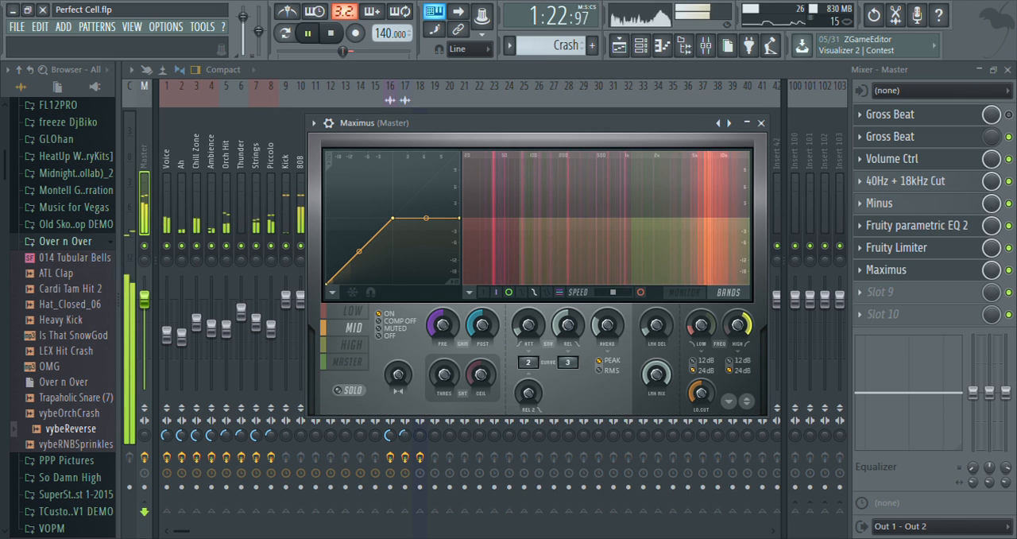
left_click(340, 391)
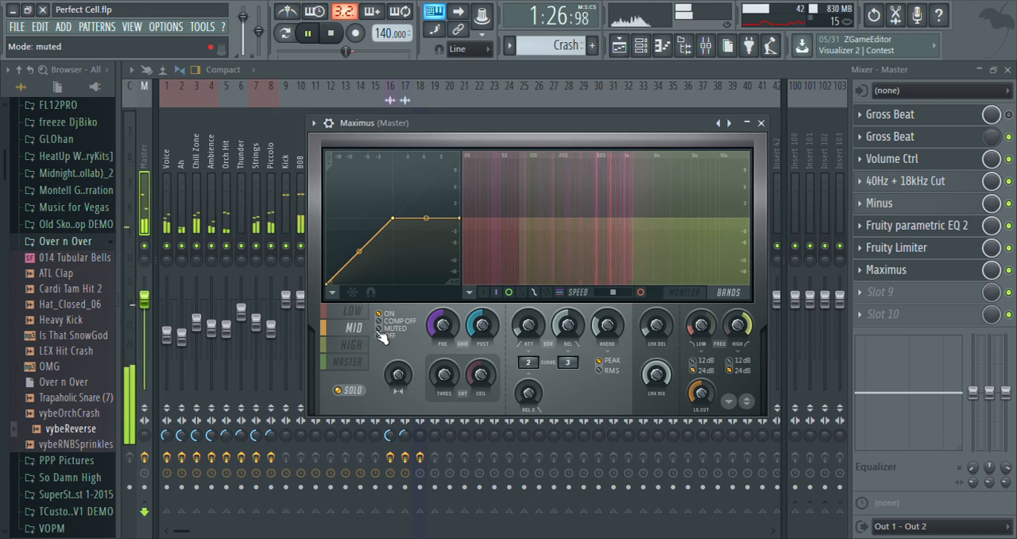
left_click(683, 295)
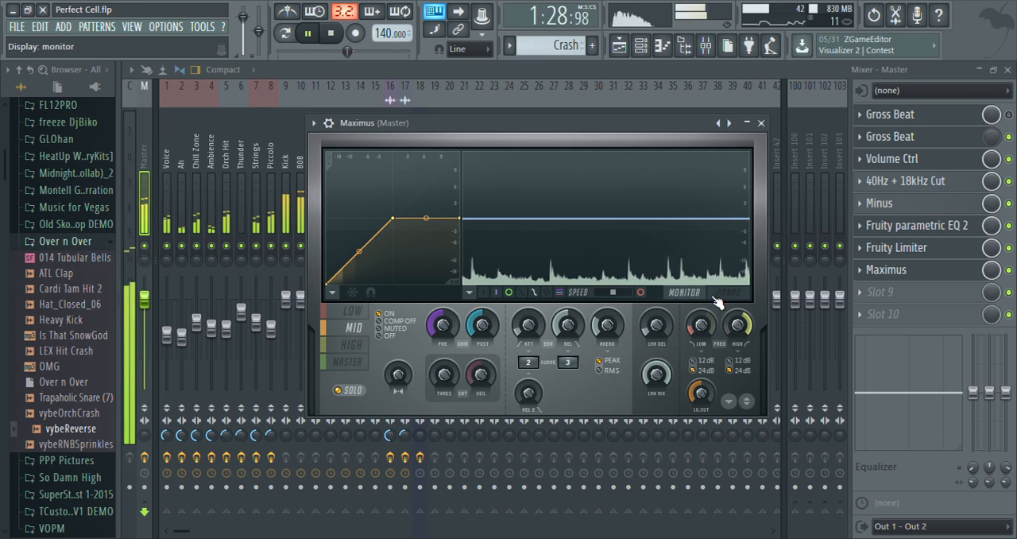
Add a point at about -24.7 dB near the foot of the mid band curve and pull its middle point well down.
left_click(721, 296)
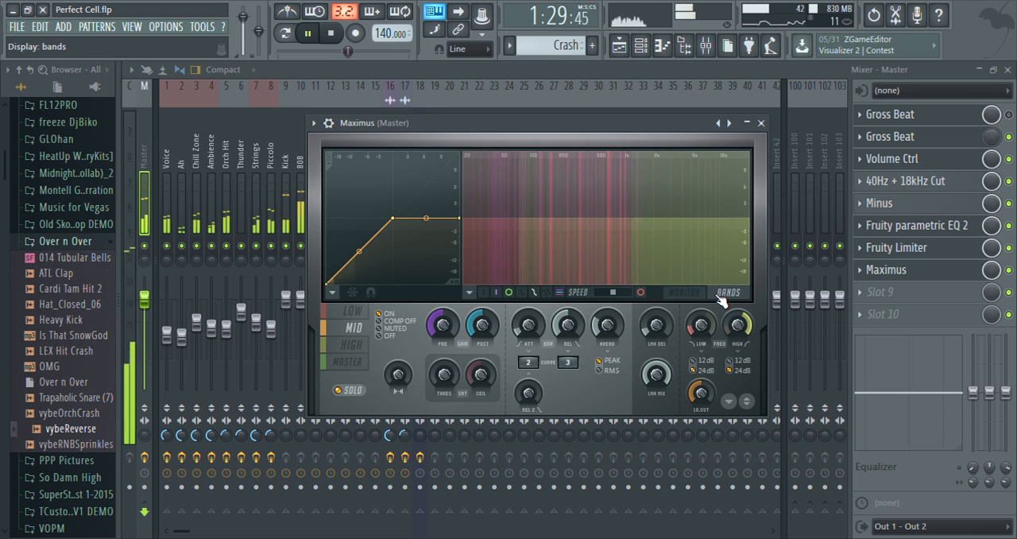
right_click(334, 280)
left_click_drag(393, 218, 363, 265)
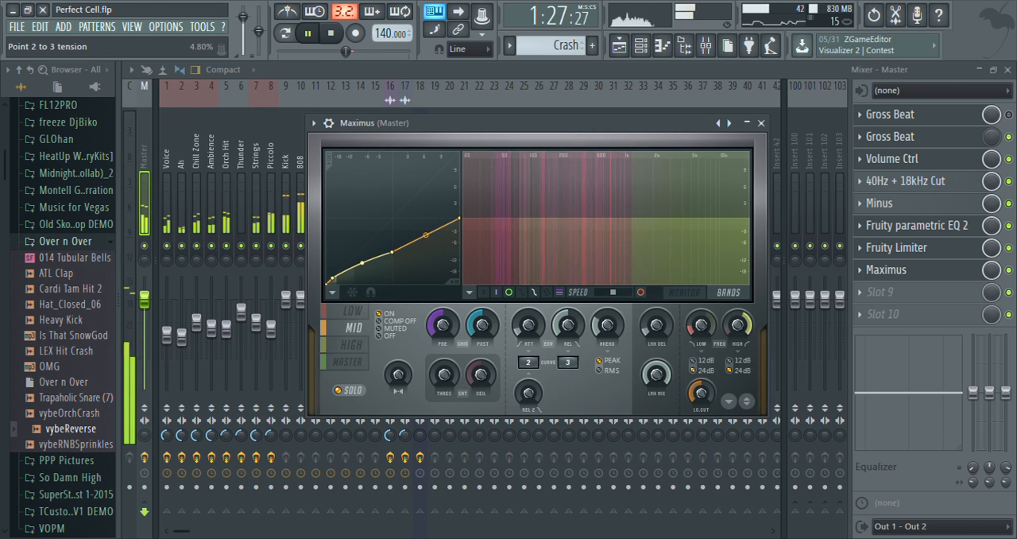
key("space")
left_click(337, 390)
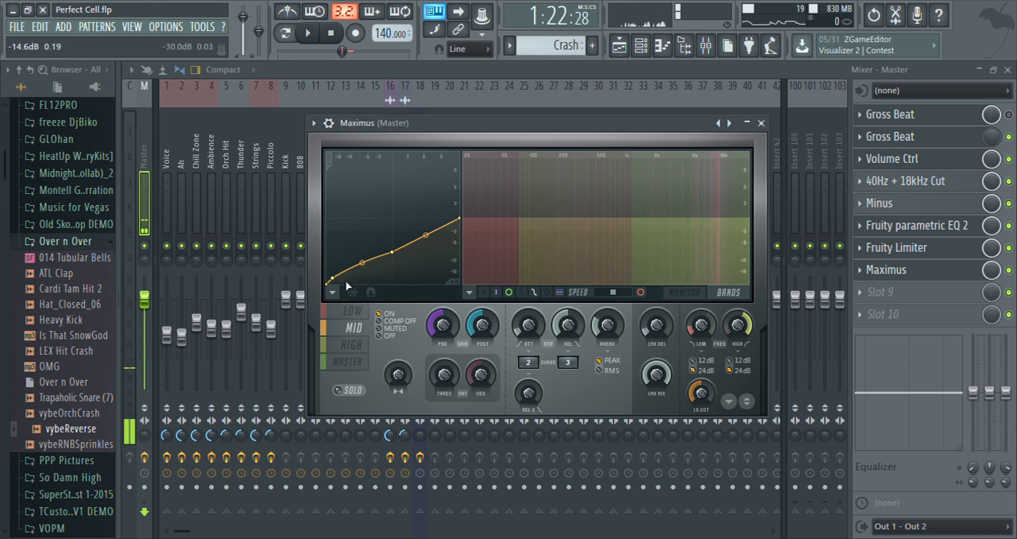
Play the song with all Maximus bands active to hear the reshaped mid band in the full mix.
key("space")
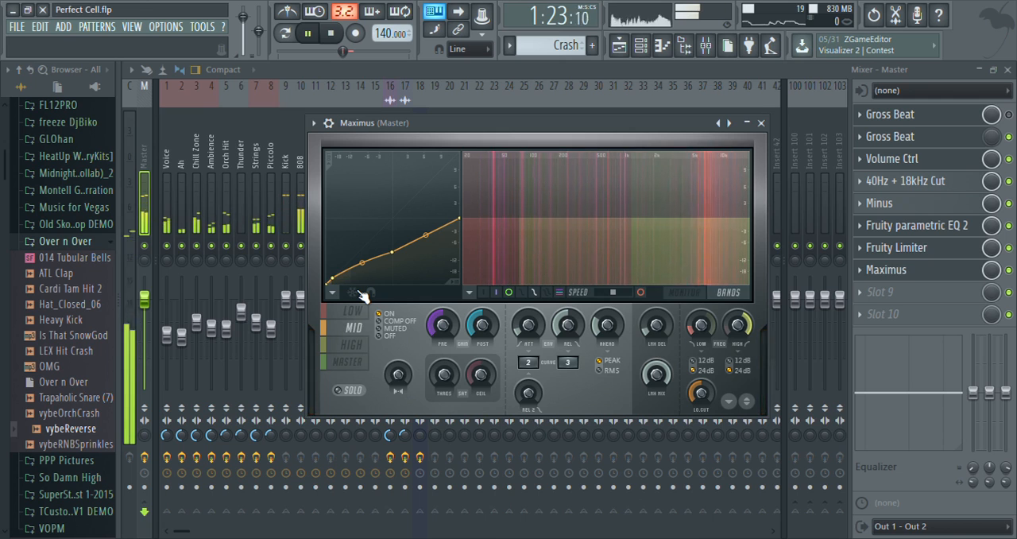
key("space")
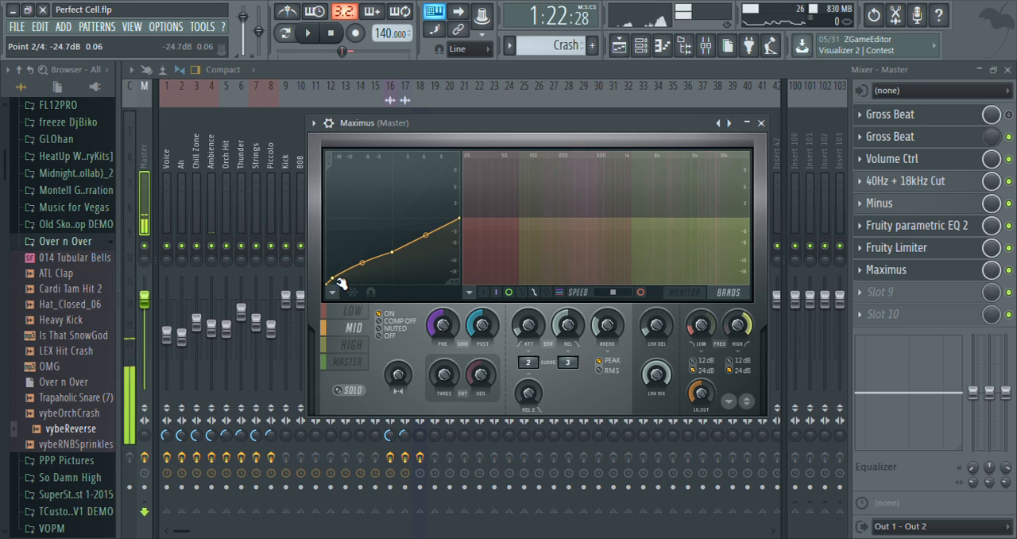
key("space")
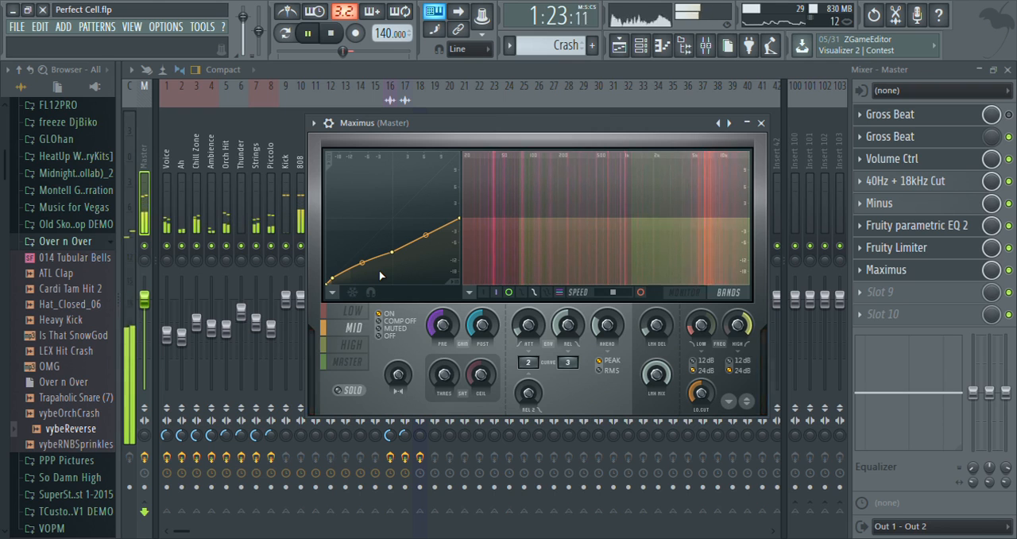
key("space")
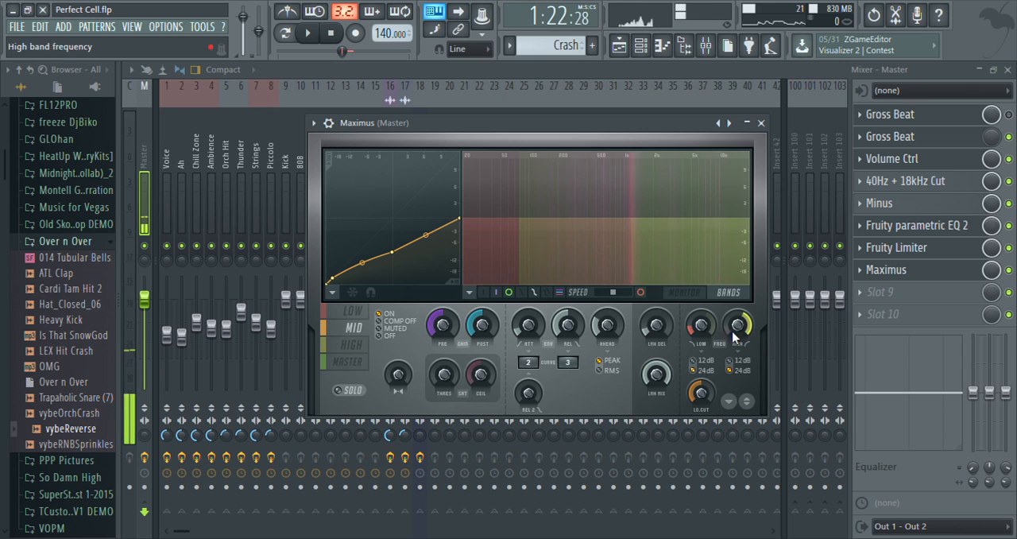
Add a point at about -25.8 dB near the foot of the high band curve and lower its middle point slightly.
left_click(357, 351)
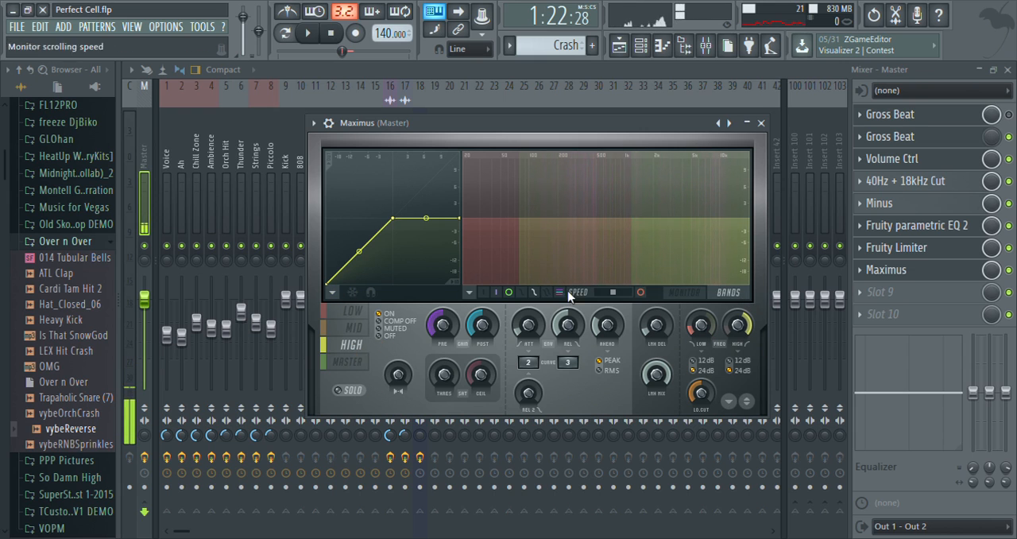
key("space")
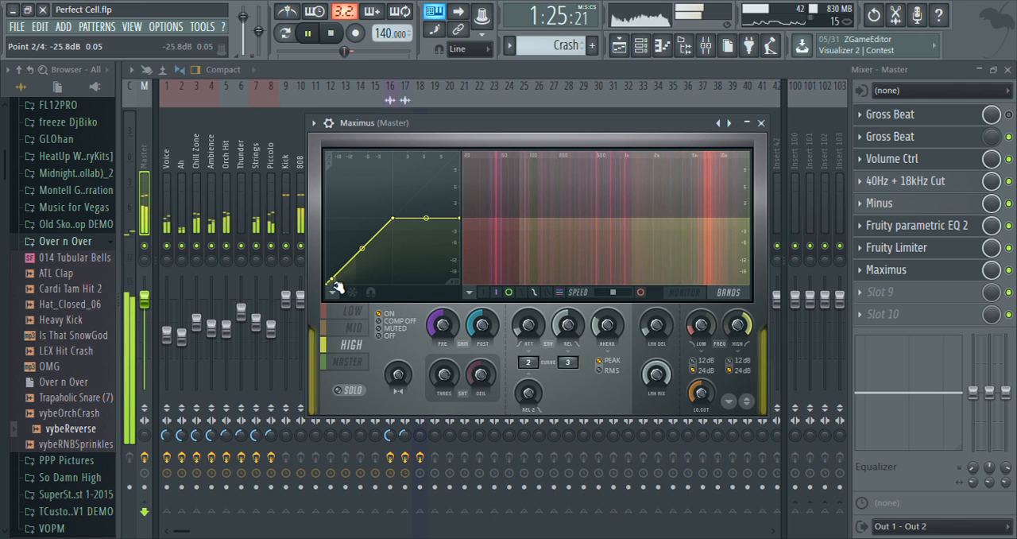
key("space")
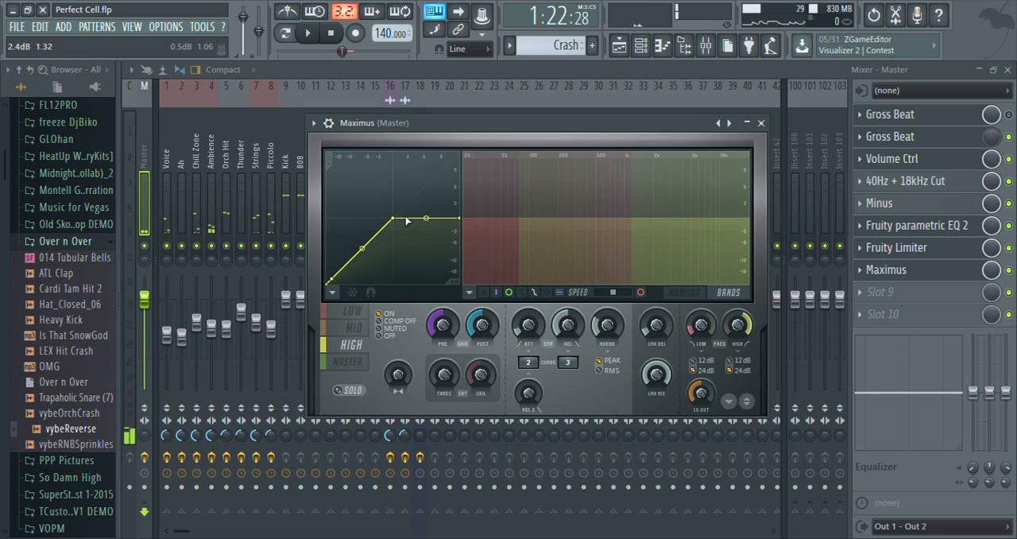
left_click_drag(399, 225, 399, 242)
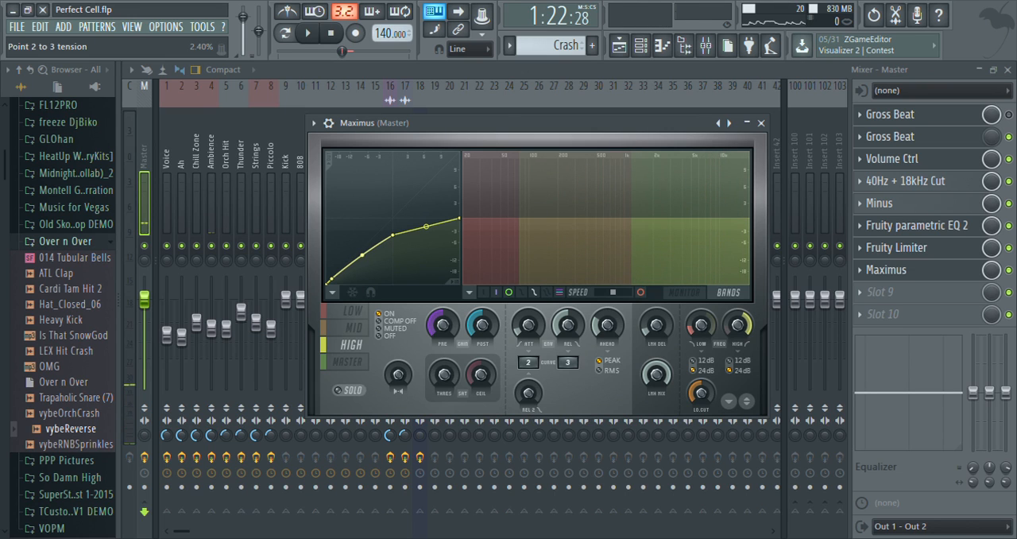
Return to the low band in Maximus with the monitor display and listen to that band soloed.
left_click(347, 363)
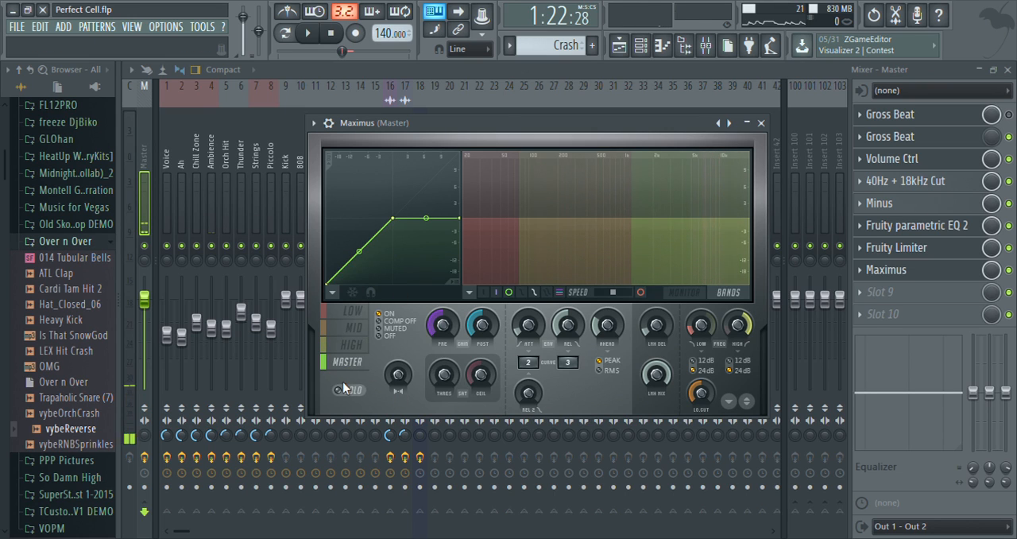
left_click(349, 311)
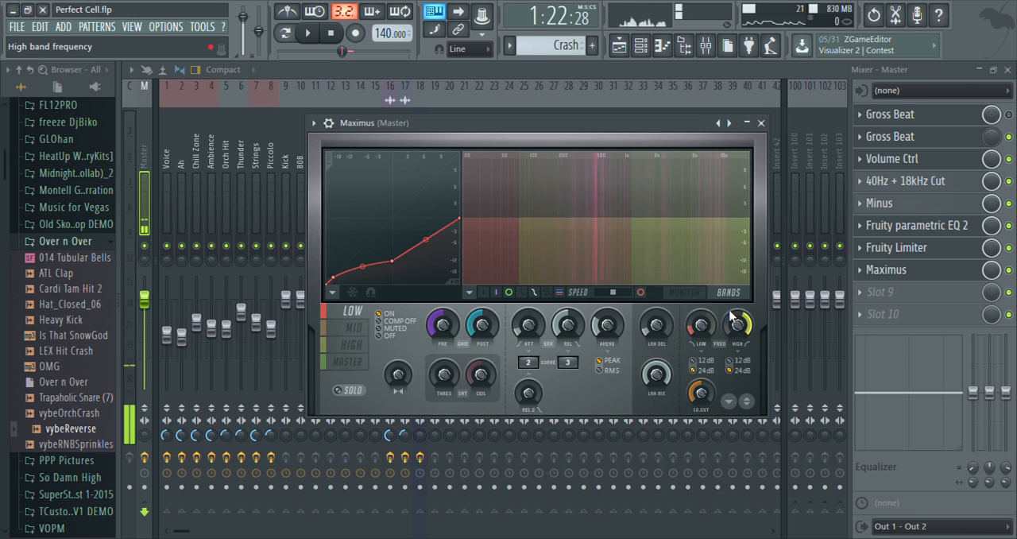
left_click(677, 296)
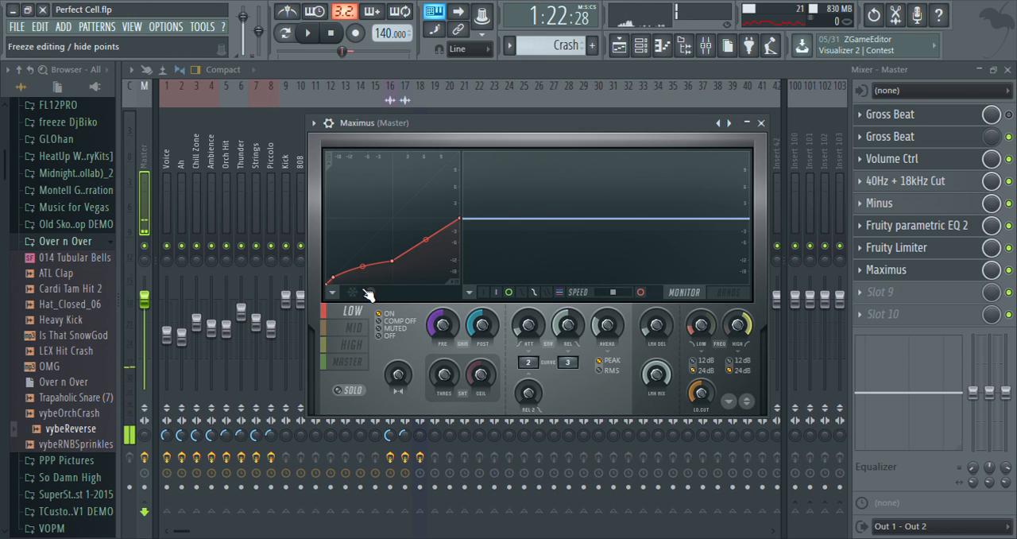
left_click(350, 390)
key("space")
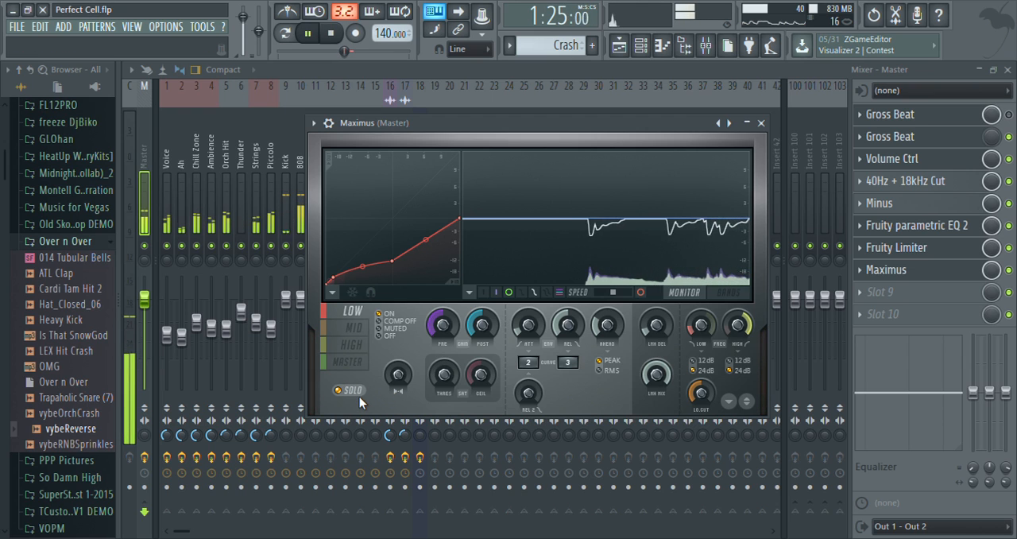
key("space")
left_click(359, 395)
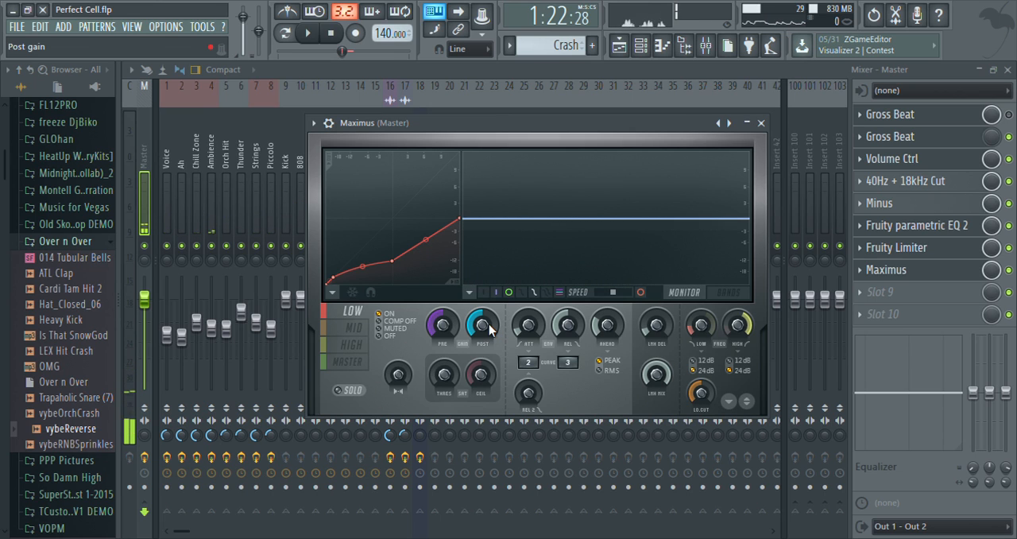
Raise the low band's post gain to about 4.5 dB and compare it soloed and in the full mix.
left_click_drag(488, 327, 488, 317)
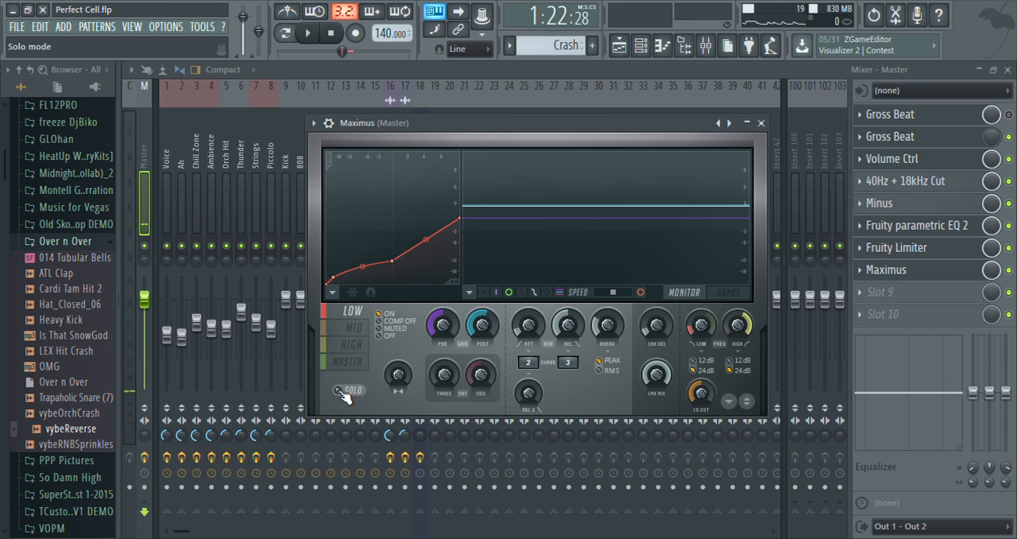
key("space")
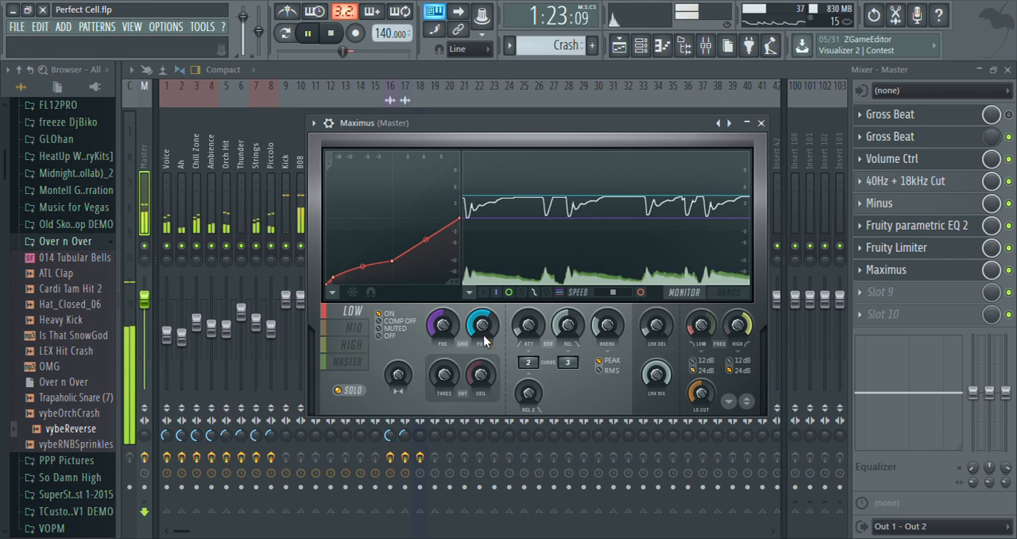
key("space")
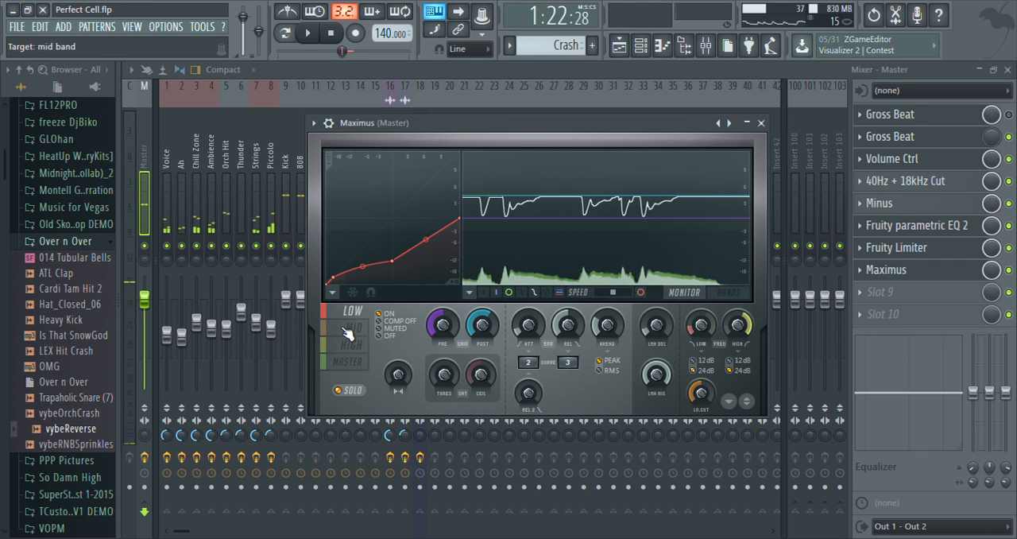
left_click(339, 389)
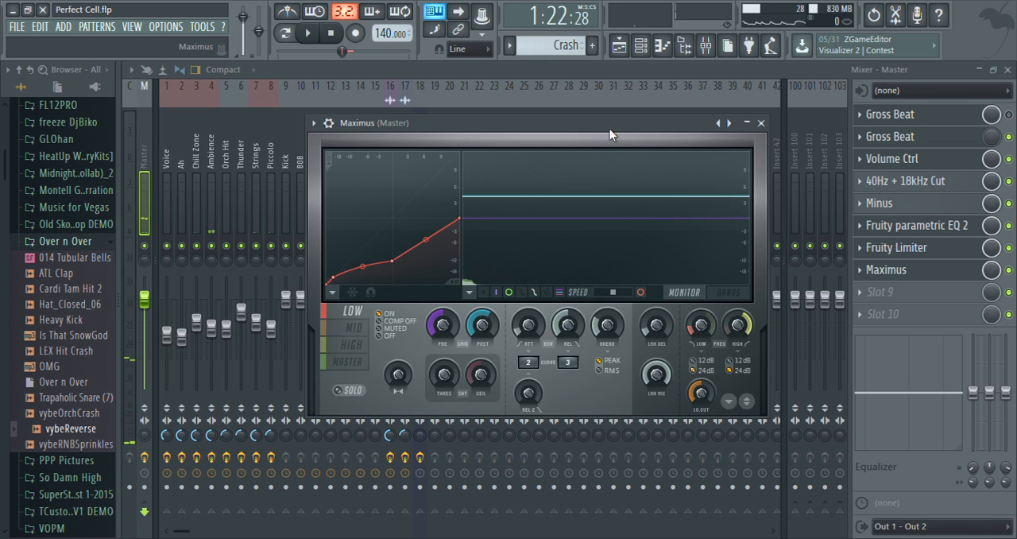
key("space")
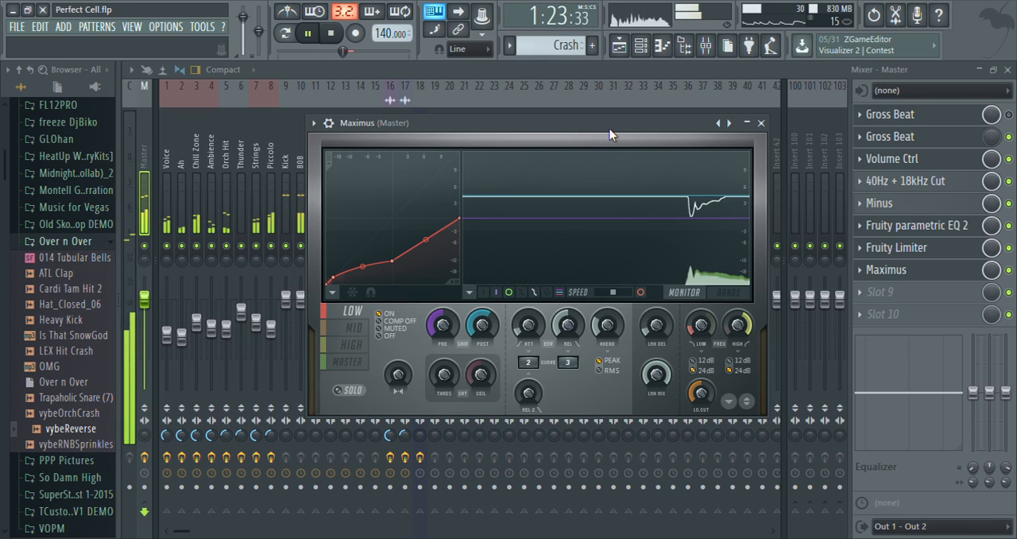
key("space")
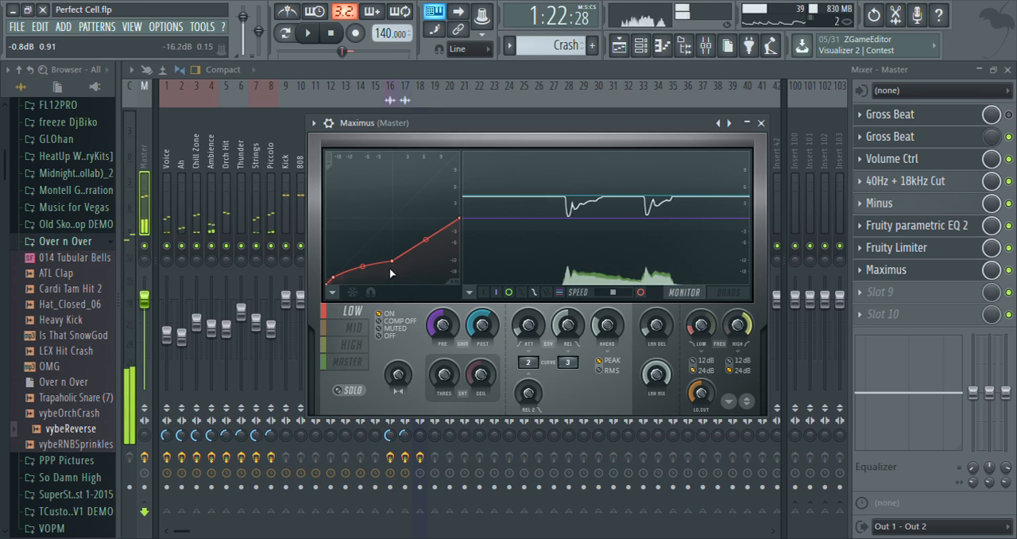
Solo the mid band and raise its post gain while the song plays to make up for the compression.
left_click(368, 332)
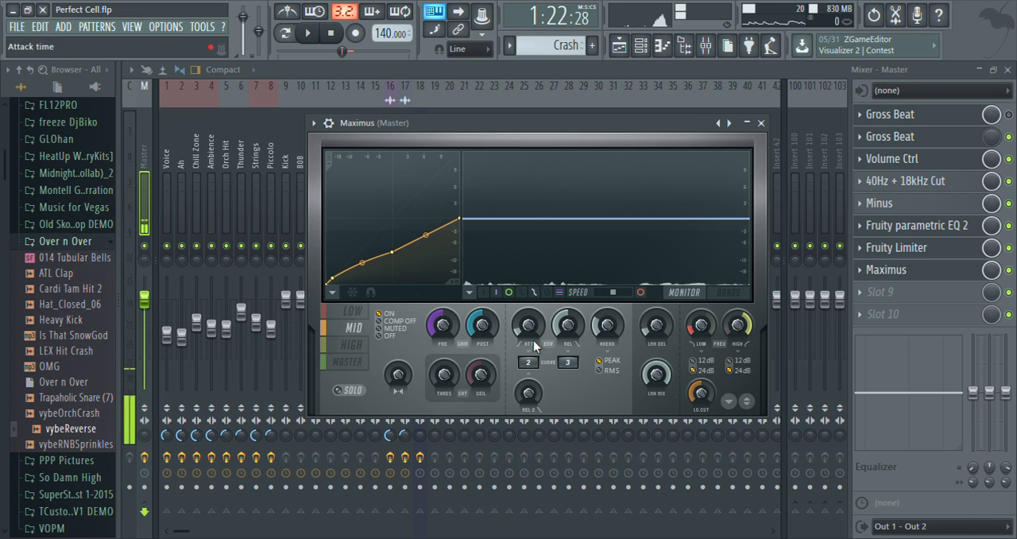
left_click(344, 394)
key("space")
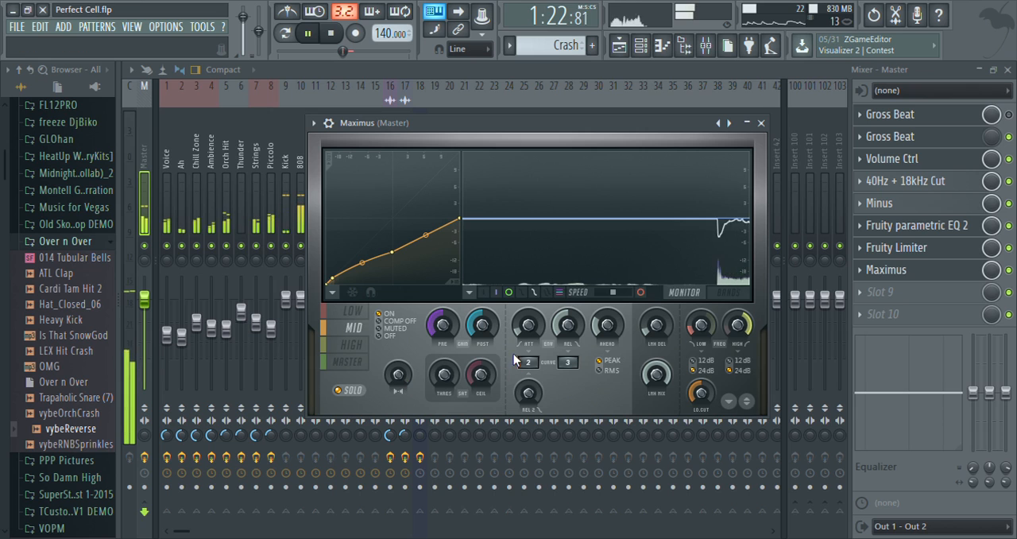
left_click_drag(489, 325, 489, 301)
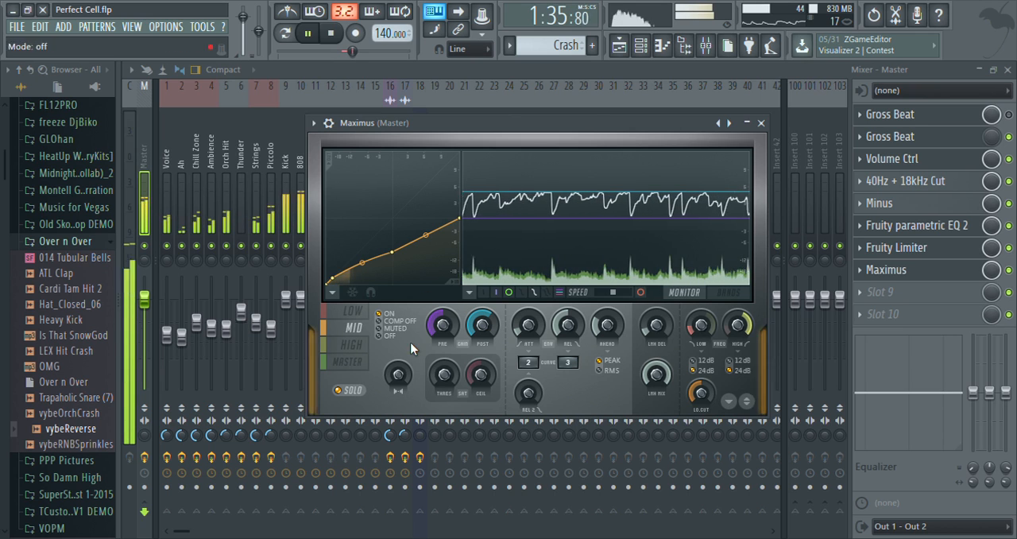
key("space")
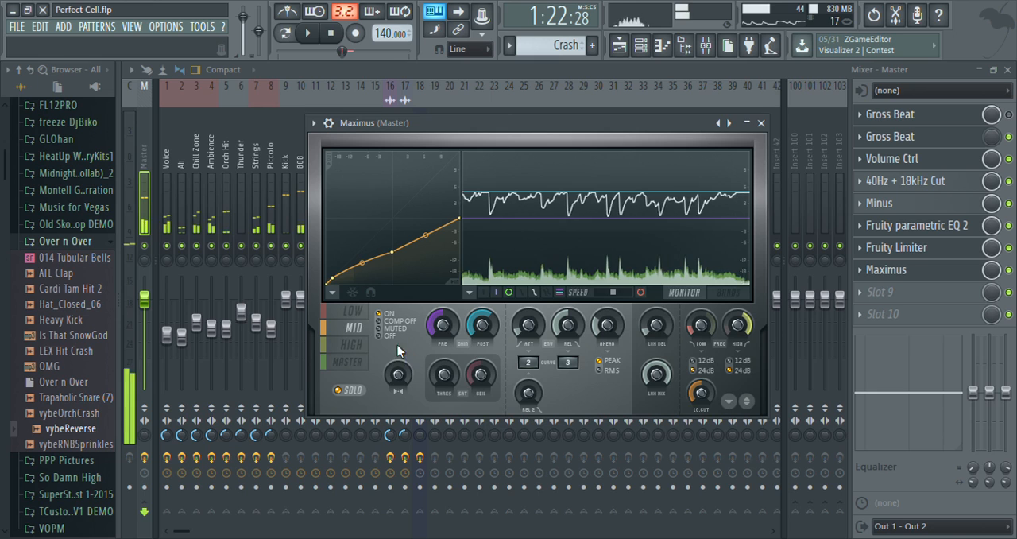
Solo the high band in Maximus and raise its post gain slightly while the song plays.
left_click(352, 346)
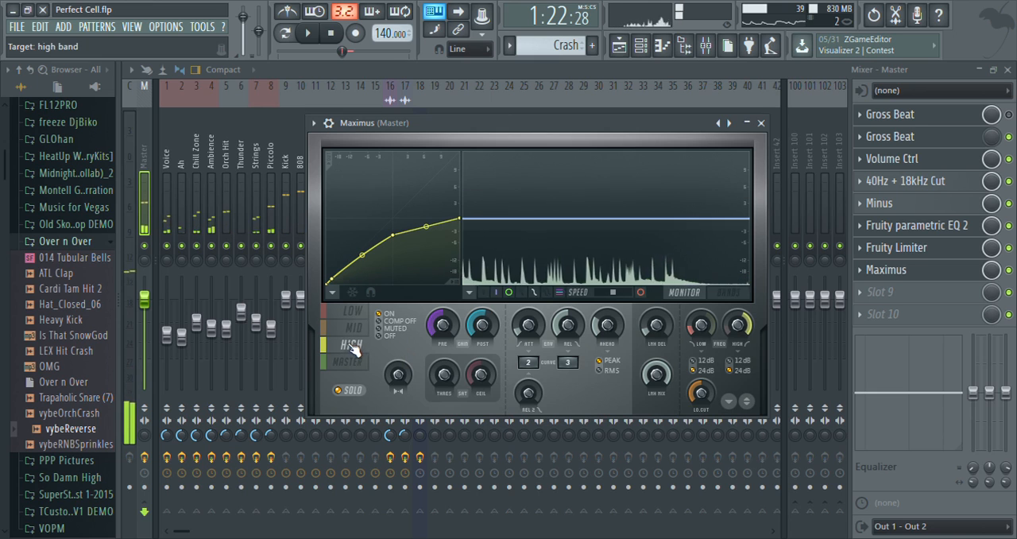
left_click(347, 392)
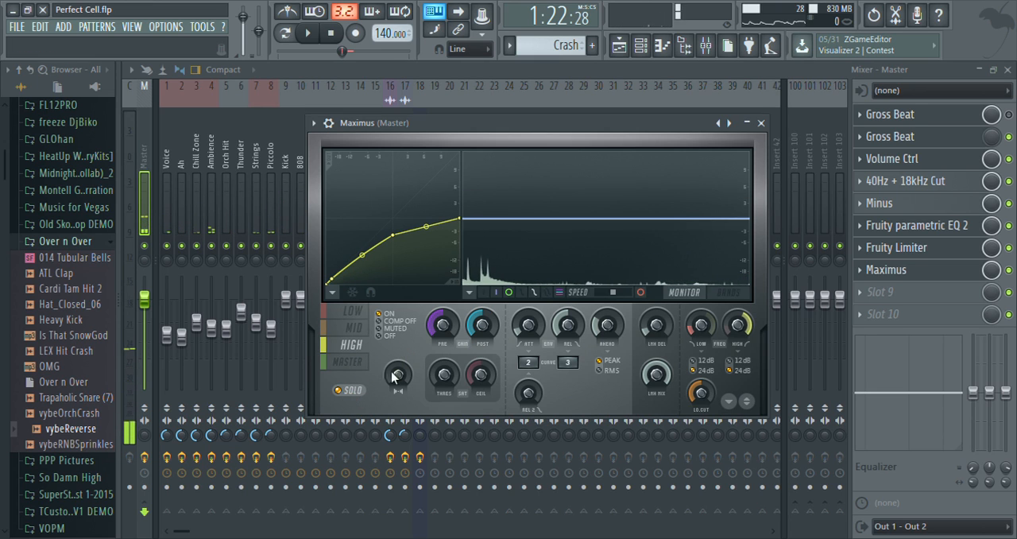
key("space")
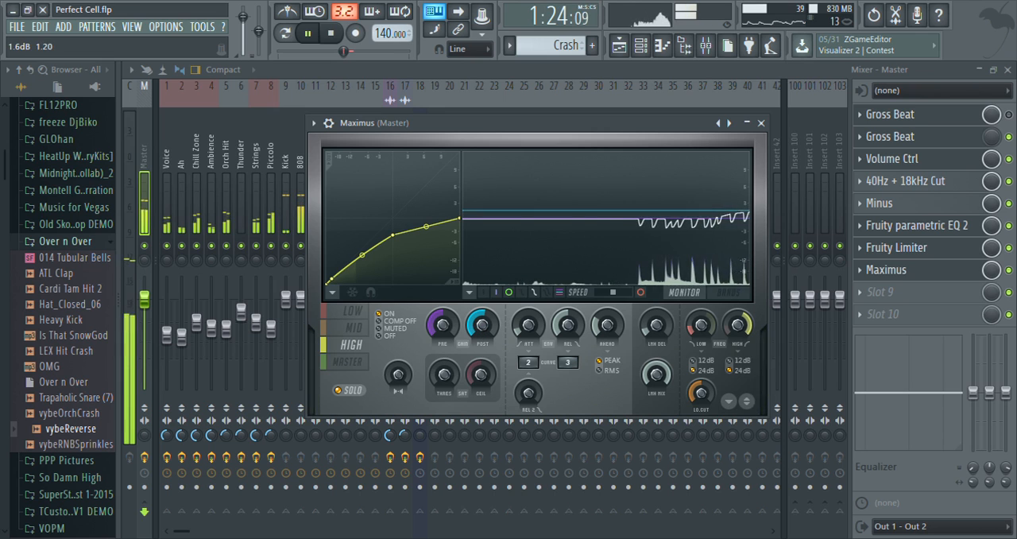
left_click_drag(481, 325, 481, 320)
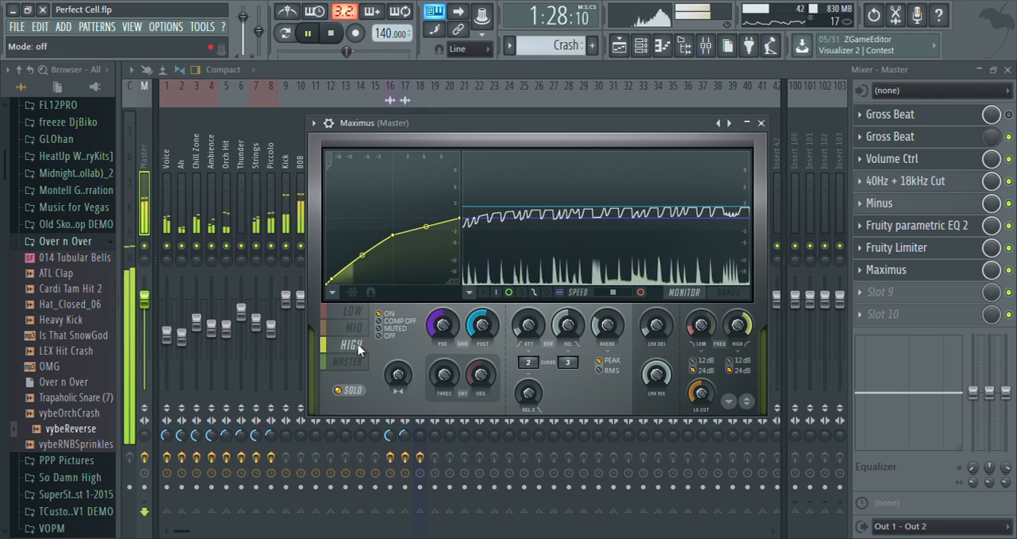
Select the master band in Maximus with solo off, close the plugin and stop playback.
left_click(348, 361)
left_click(347, 390)
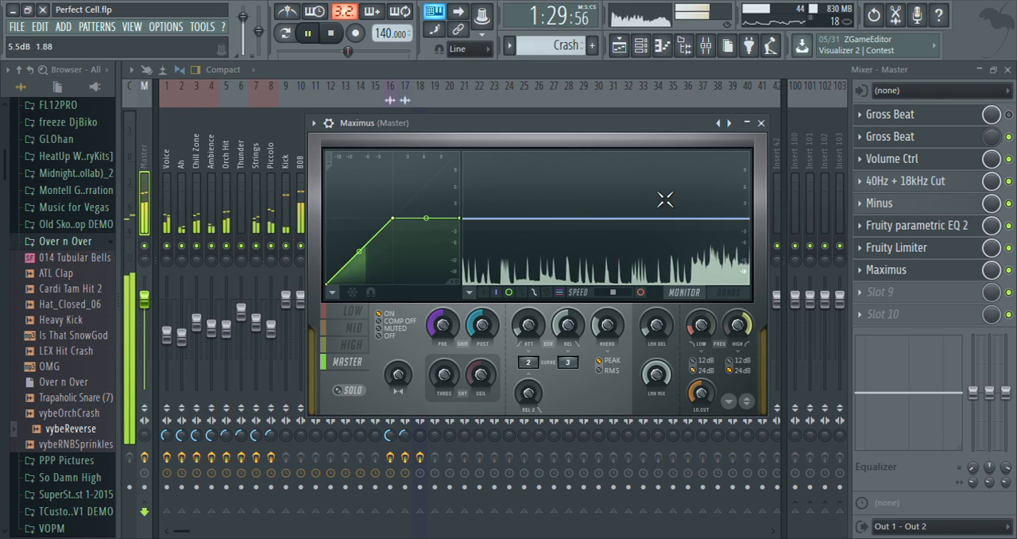
left_click(760, 123)
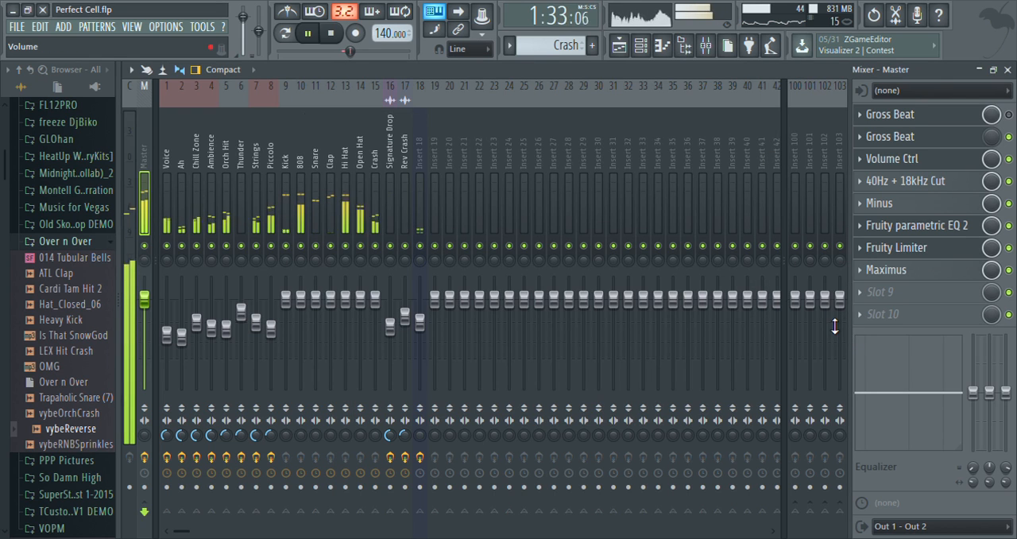
key("space")
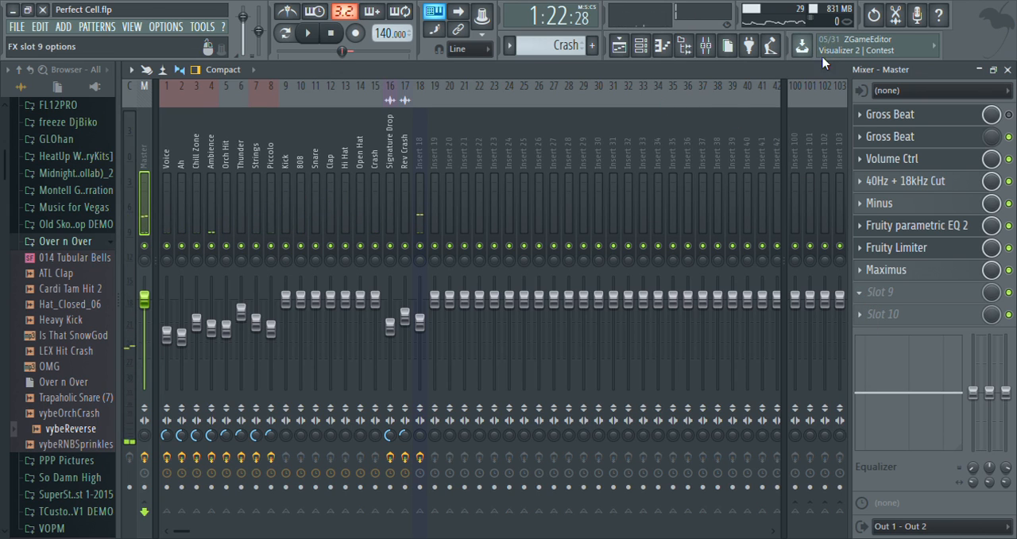
Load Soundgoodizer into slot 9 of the Master track and set it to mode D.
left_click(809, 115)
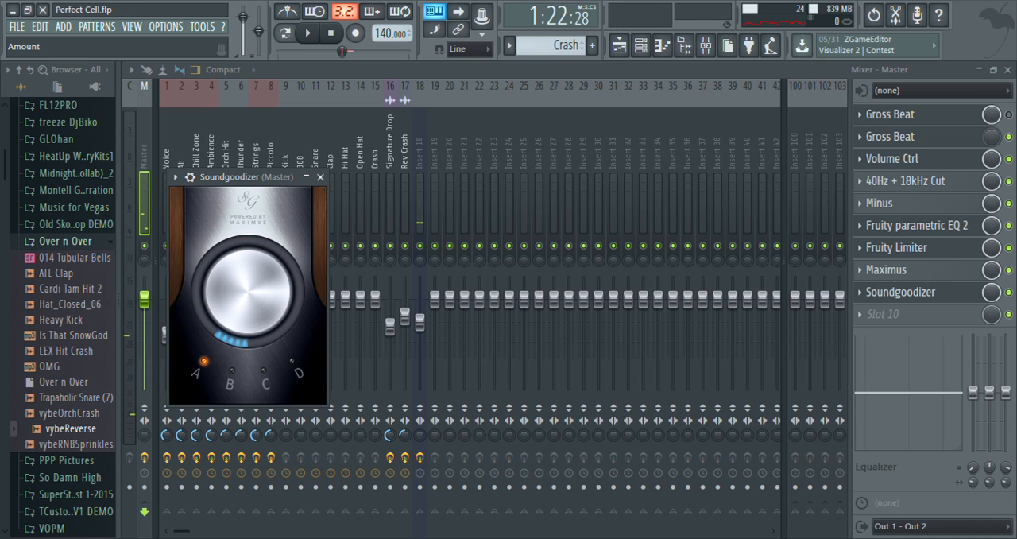
left_click(293, 371)
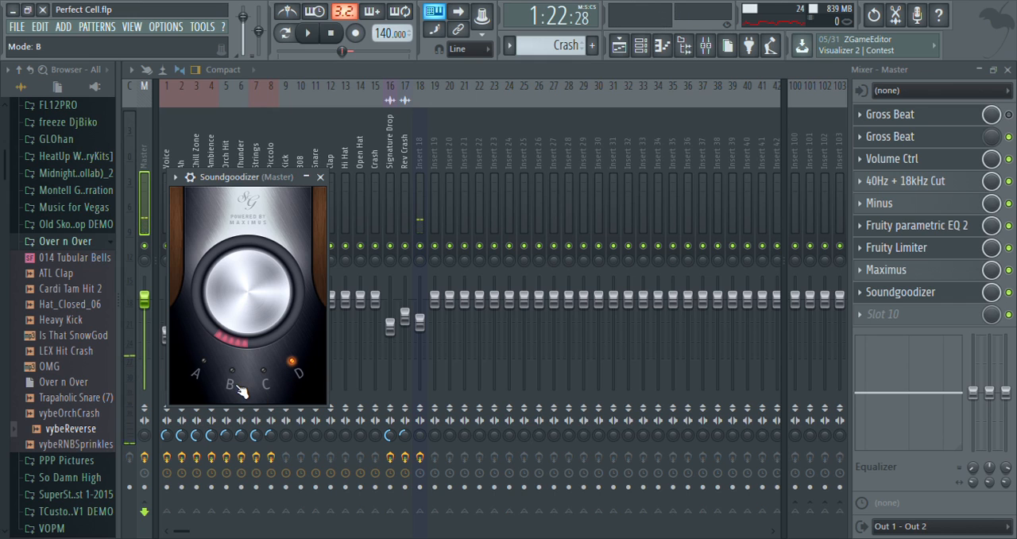
Switch Soundgoodizer on the Master track to mode A, reposition its window and toggle the song's playback.
left_click(208, 370)
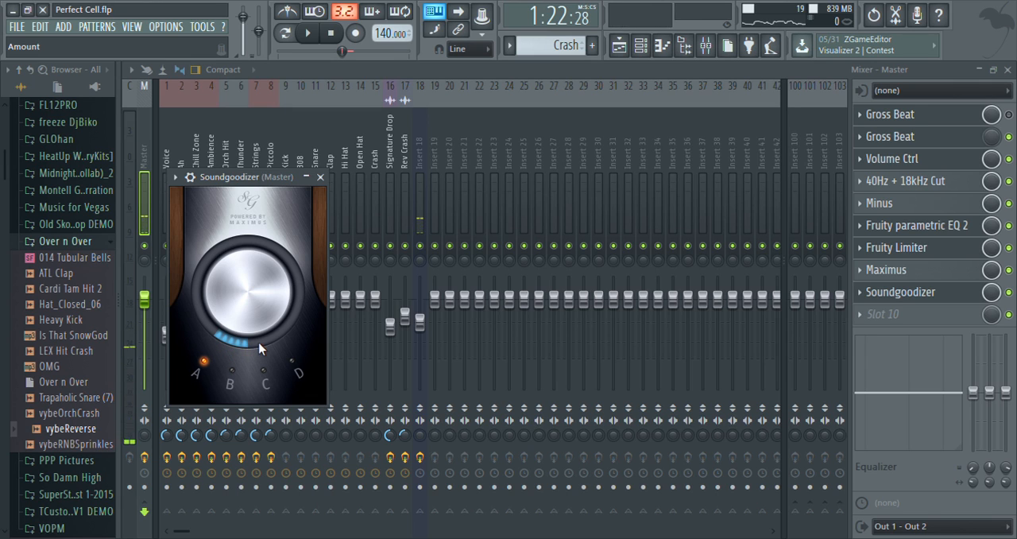
left_click_drag(238, 176, 276, 140)
key("space")
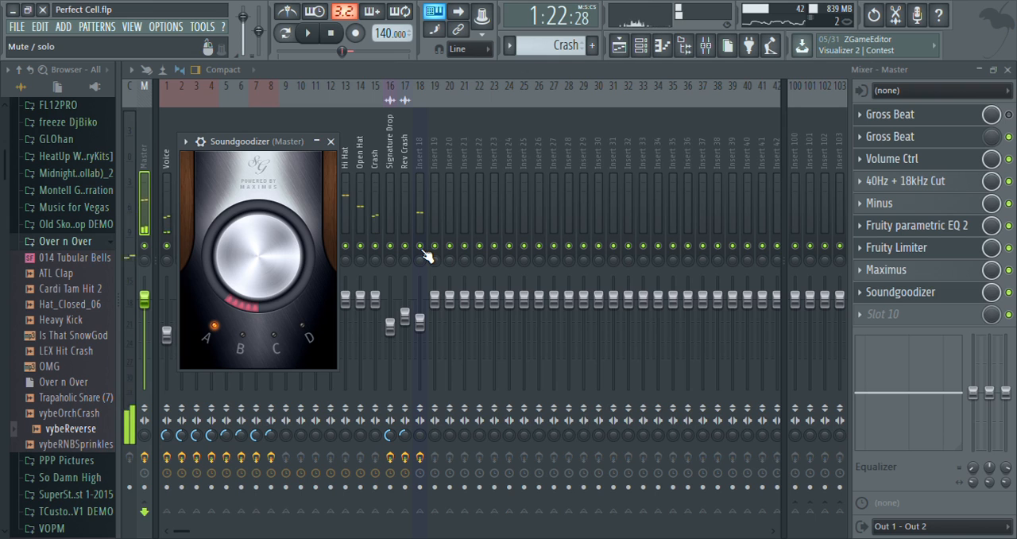
Open Fruity Limiter on the Master track and raise its gain to 8.0 dB while the song plays.
left_click(912, 249)
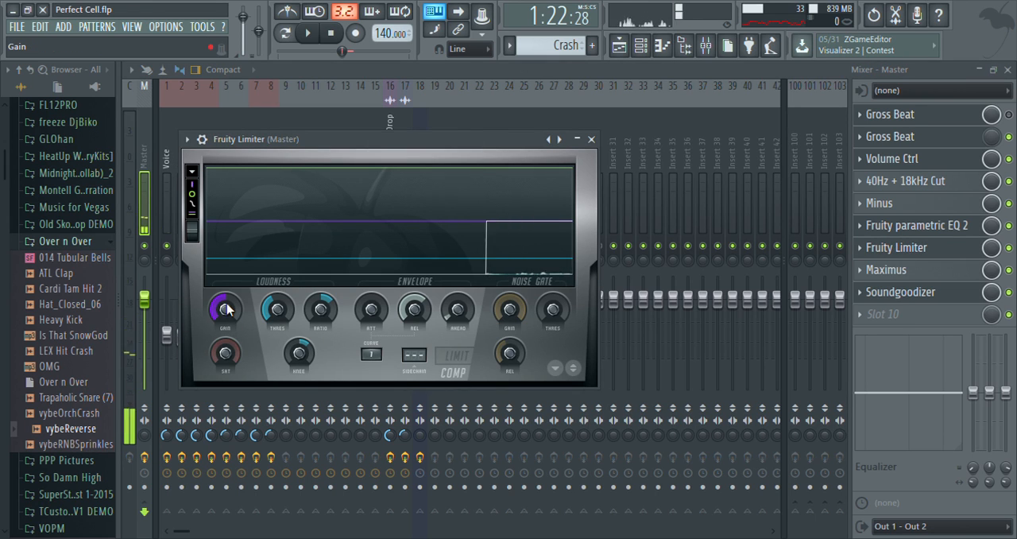
left_click_drag(302, 148, 587, 185)
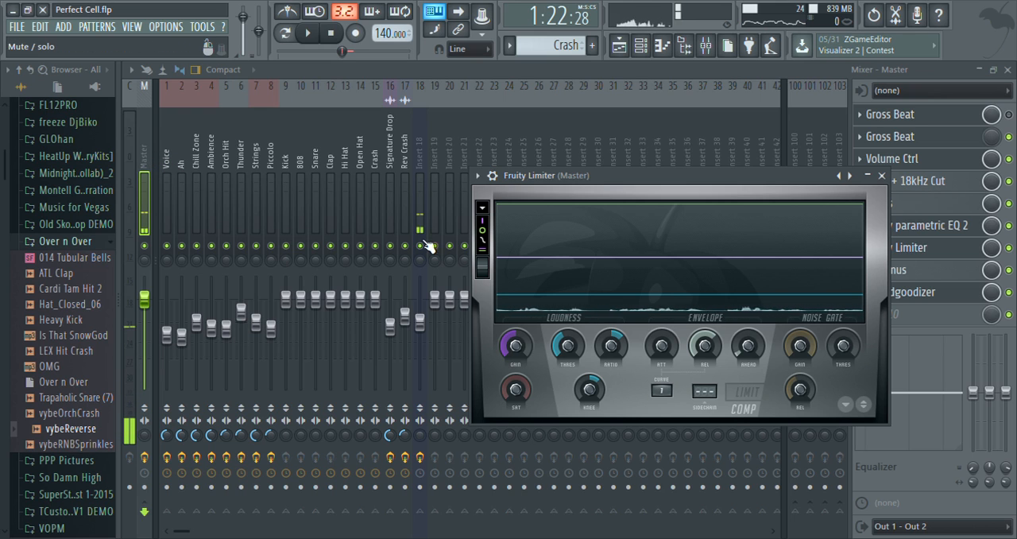
key("Escape")
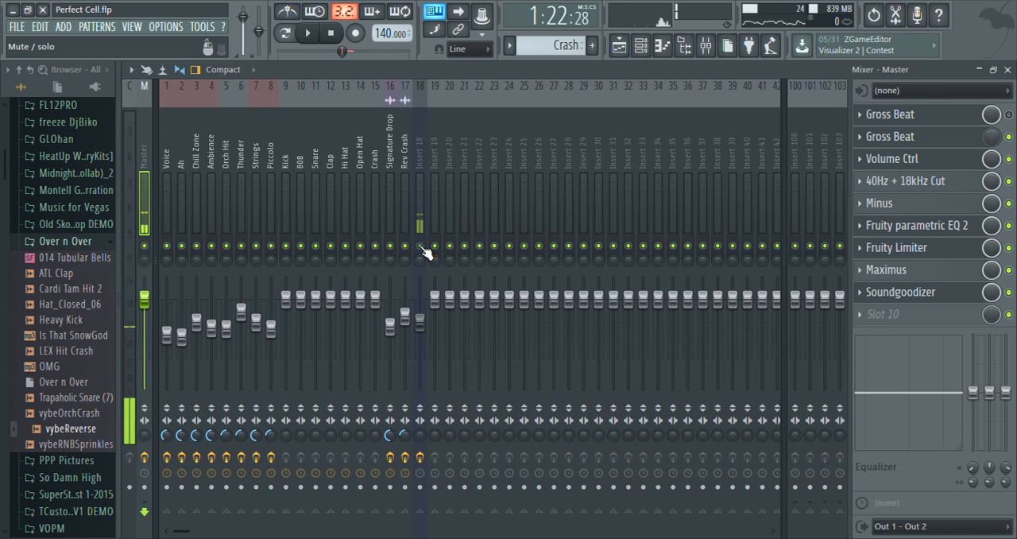
left_click(902, 253)
key("space")
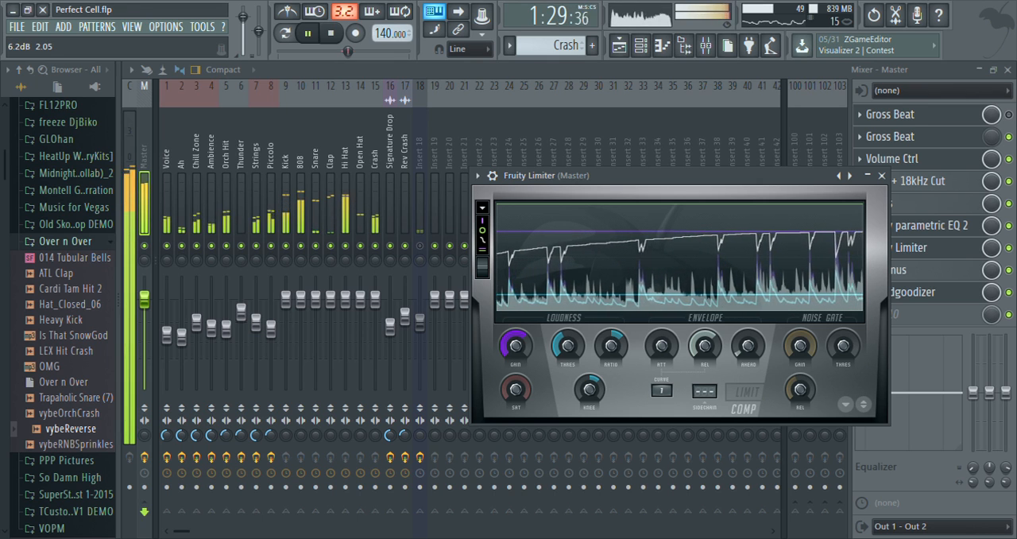
left_click_drag(522, 345, 515, 343)
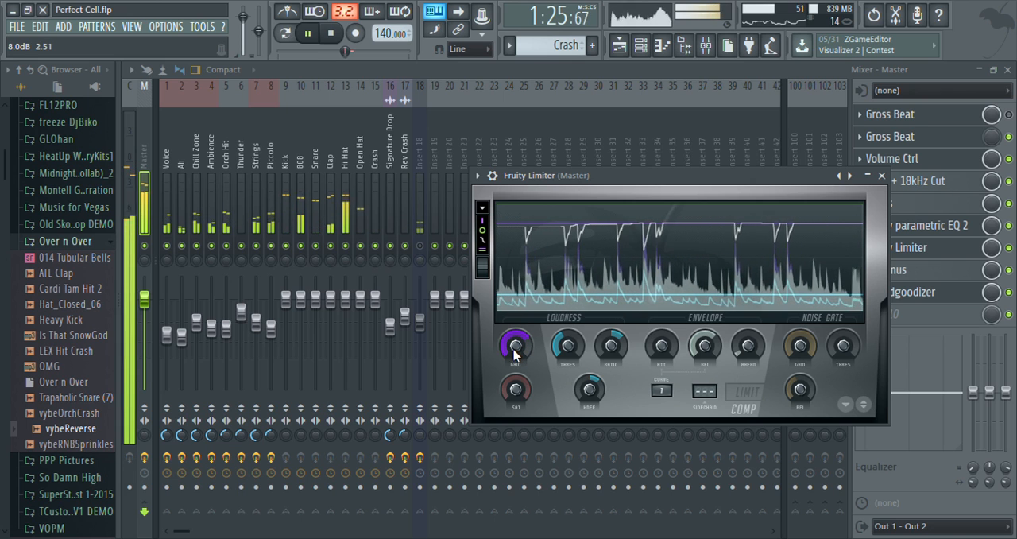
Stop playback and examine the effect chains of Insert 18, the drum and melody tracks, and the Master track.
left_click(419, 226)
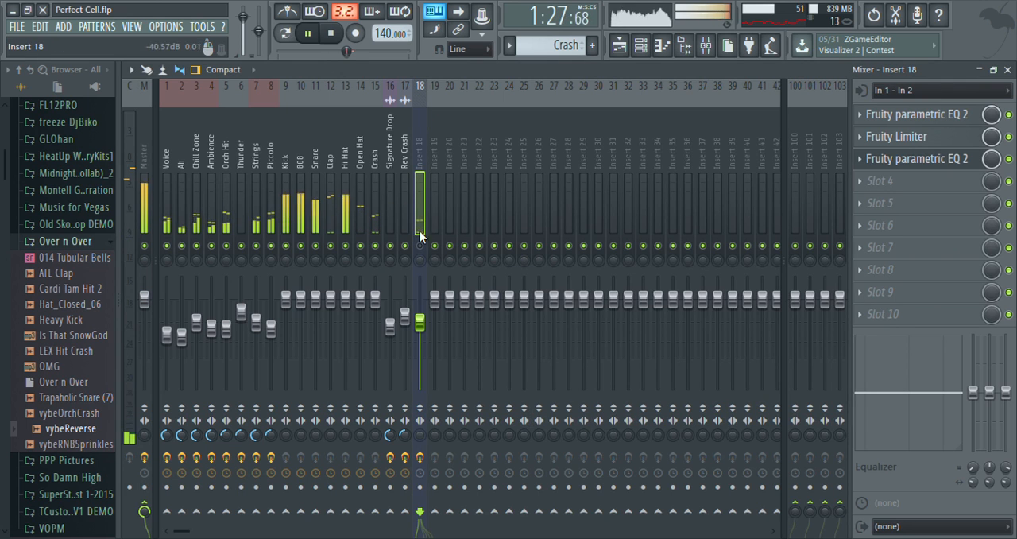
key("space")
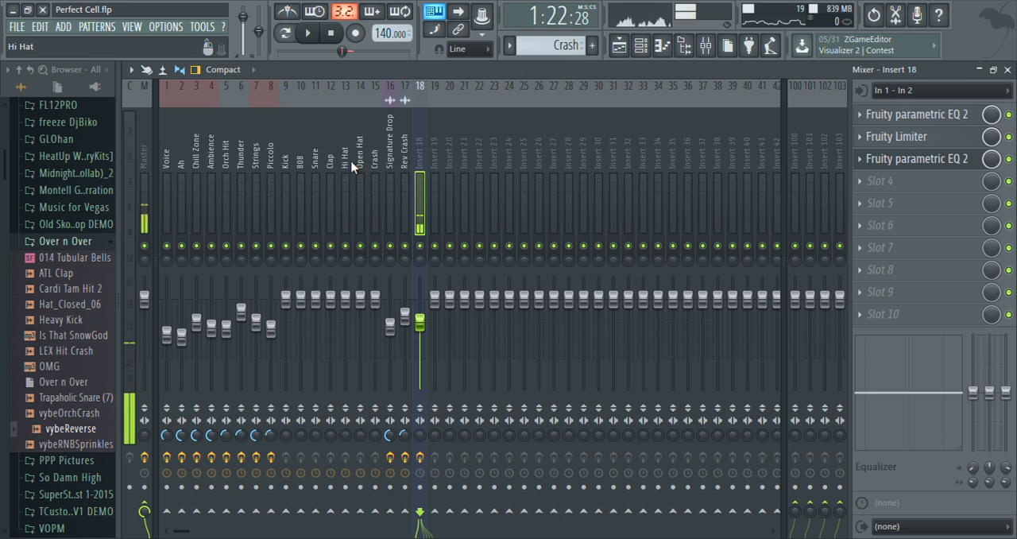
left_click(334, 163)
left_click(287, 154)
left_click(345, 155)
left_click(360, 153)
left_click(375, 151)
left_click(329, 151)
left_click(256, 151)
left_click(211, 150)
left_click(184, 146)
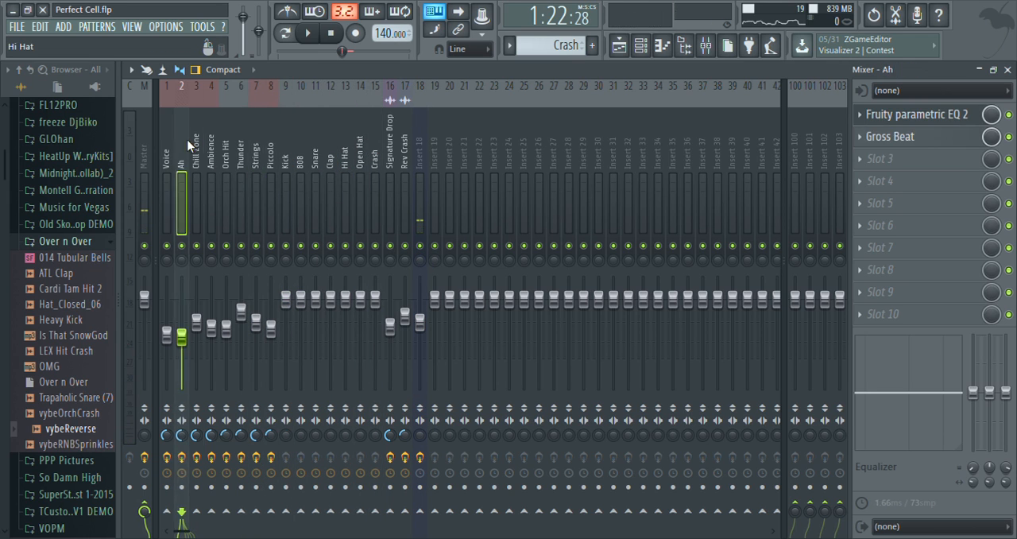
left_click(167, 152)
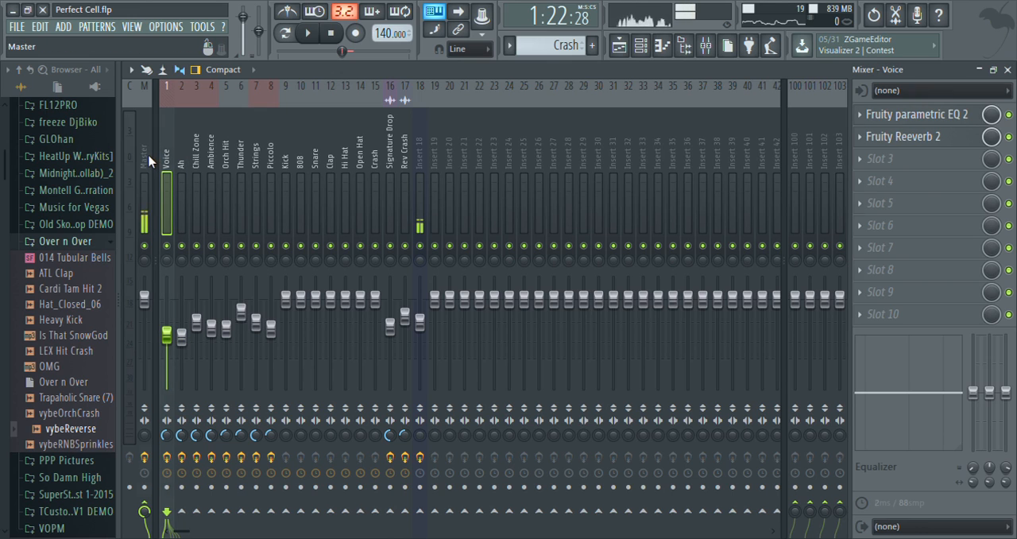
left_click(147, 159)
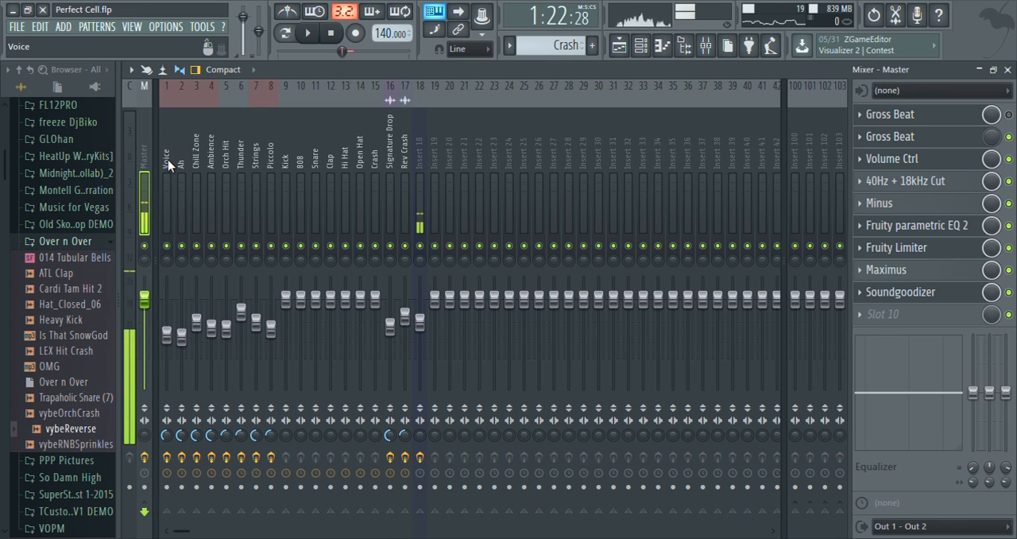